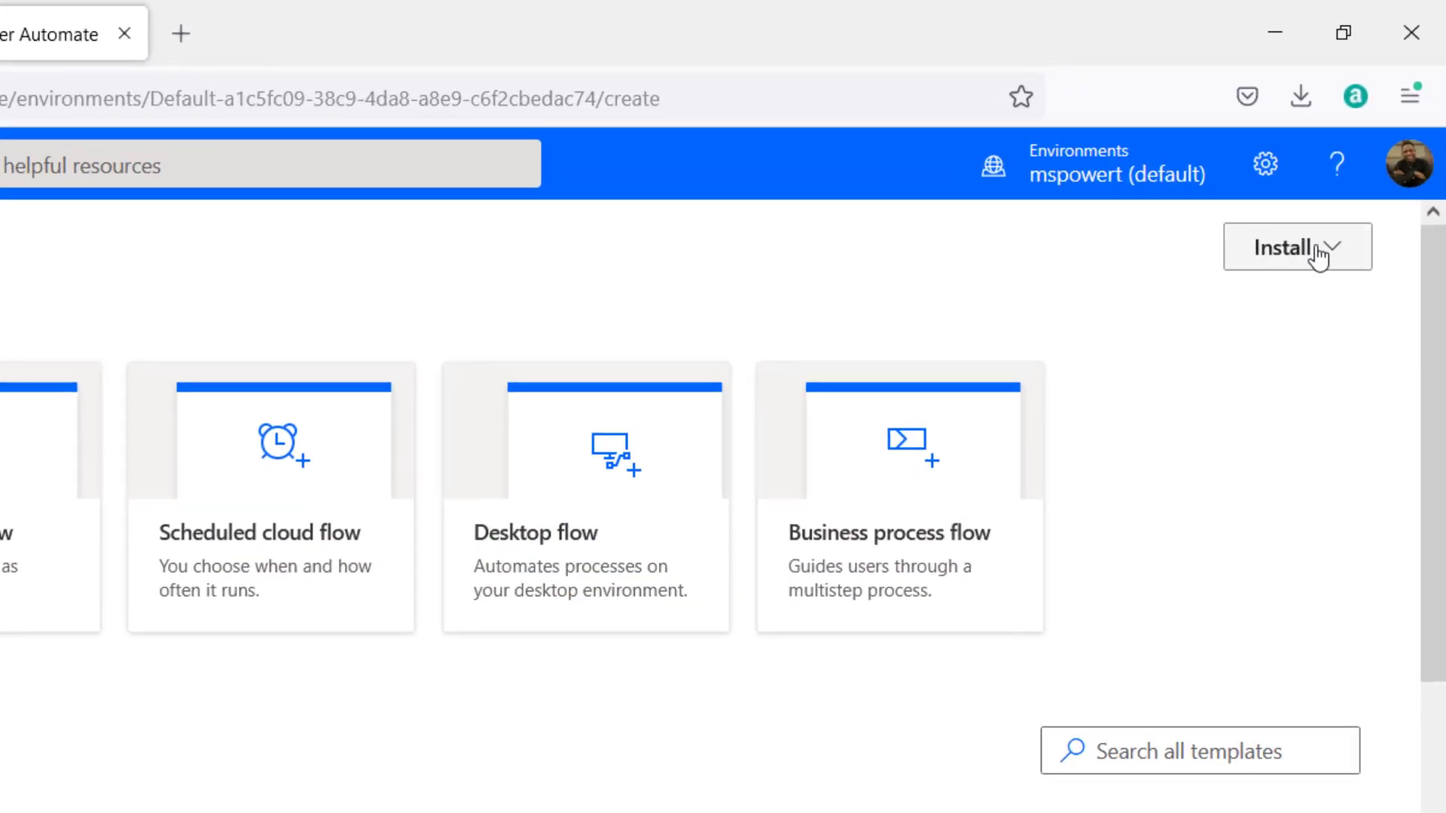
- Open the Install menu on Power Automate's Create page to list installable components
left_click(1317, 256)
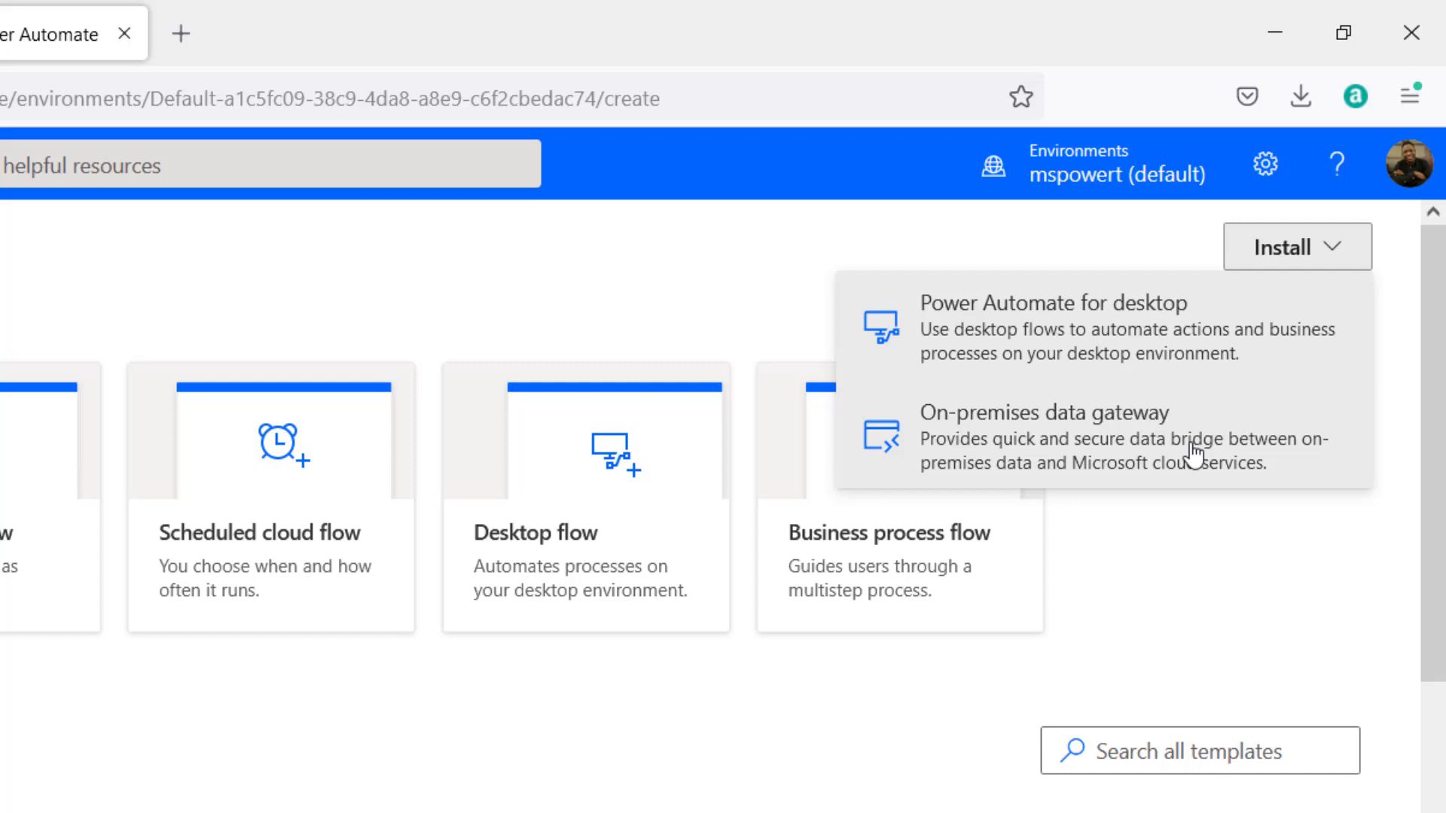
- Download and save the GatewayInstall.exe installer, then show Firefox's recent downloads
left_click(1193, 453)
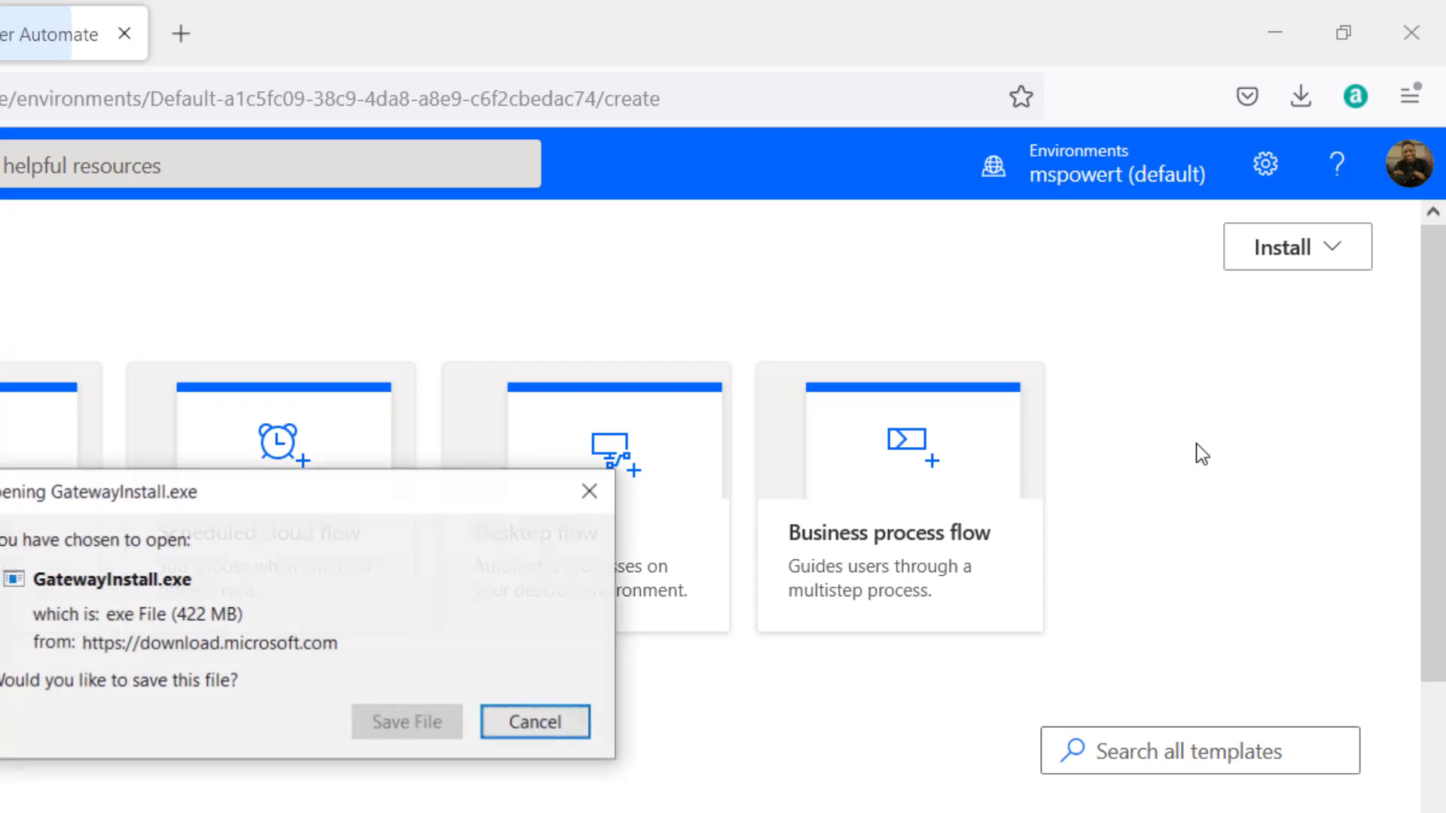
left_click(413, 720)
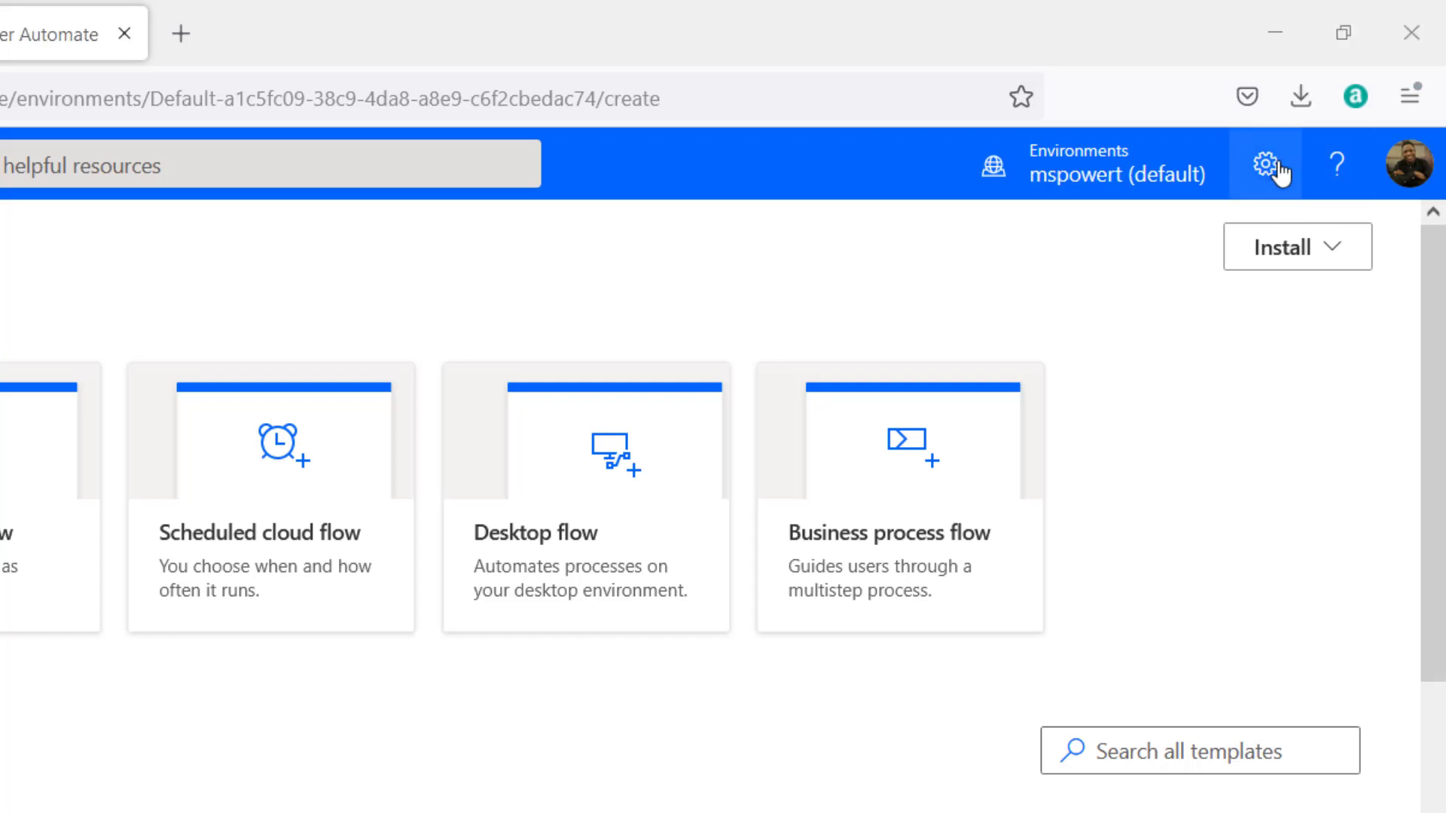
left_click(1287, 99)
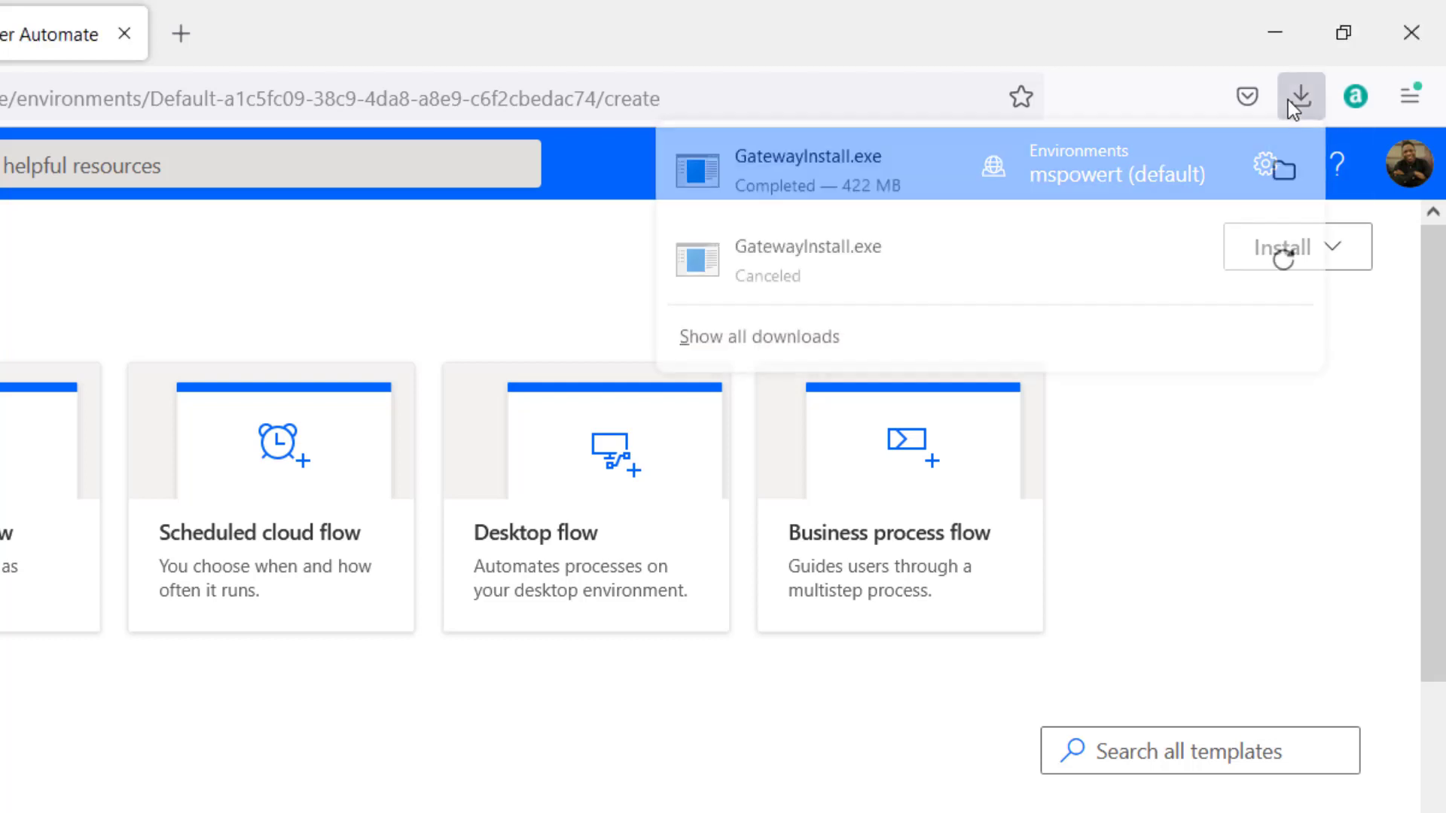
- Run GatewayInstall.exe, accept the terms, and install to the default Program Files folder
left_click(807, 165)
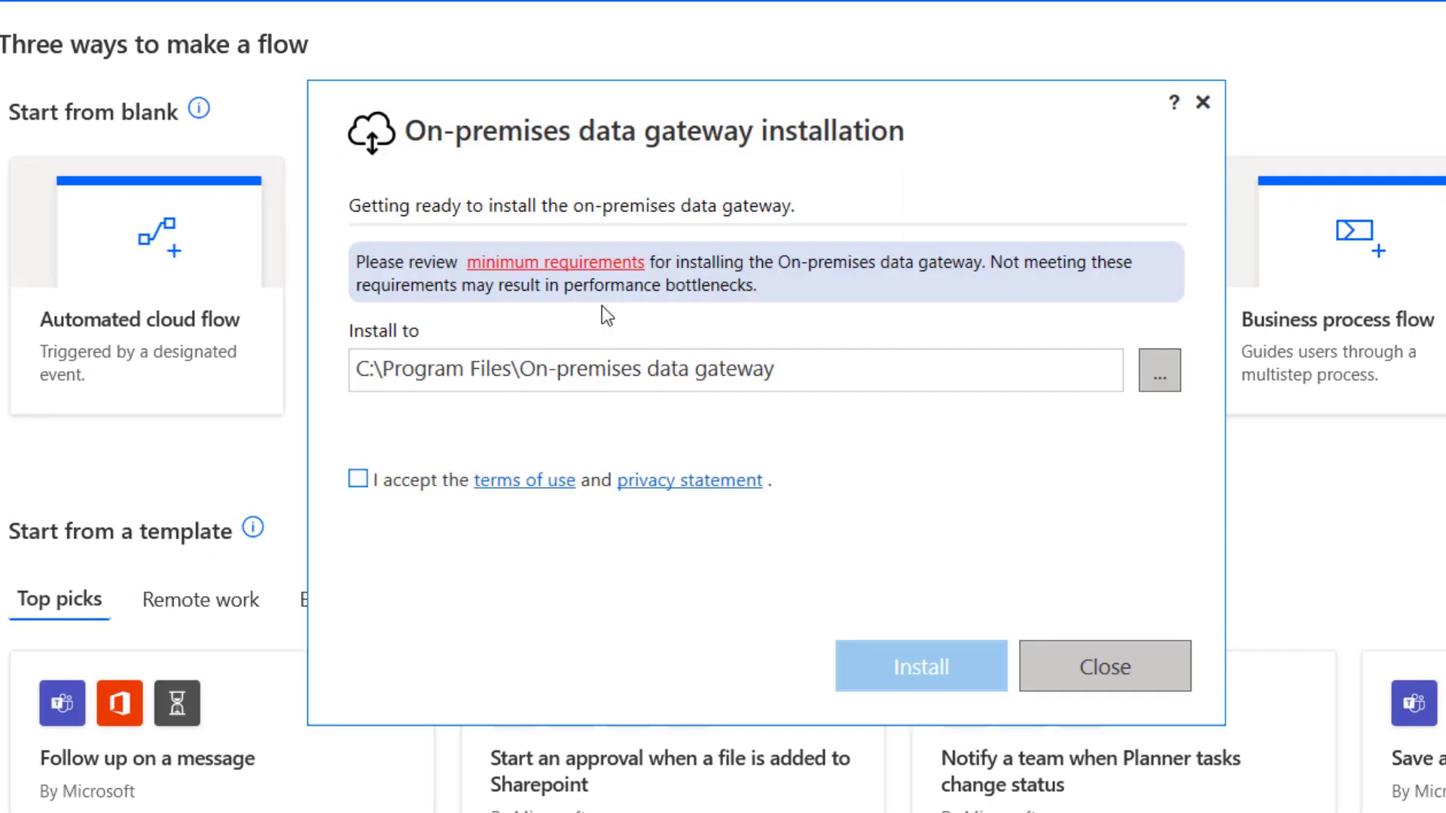
left_click(359, 479)
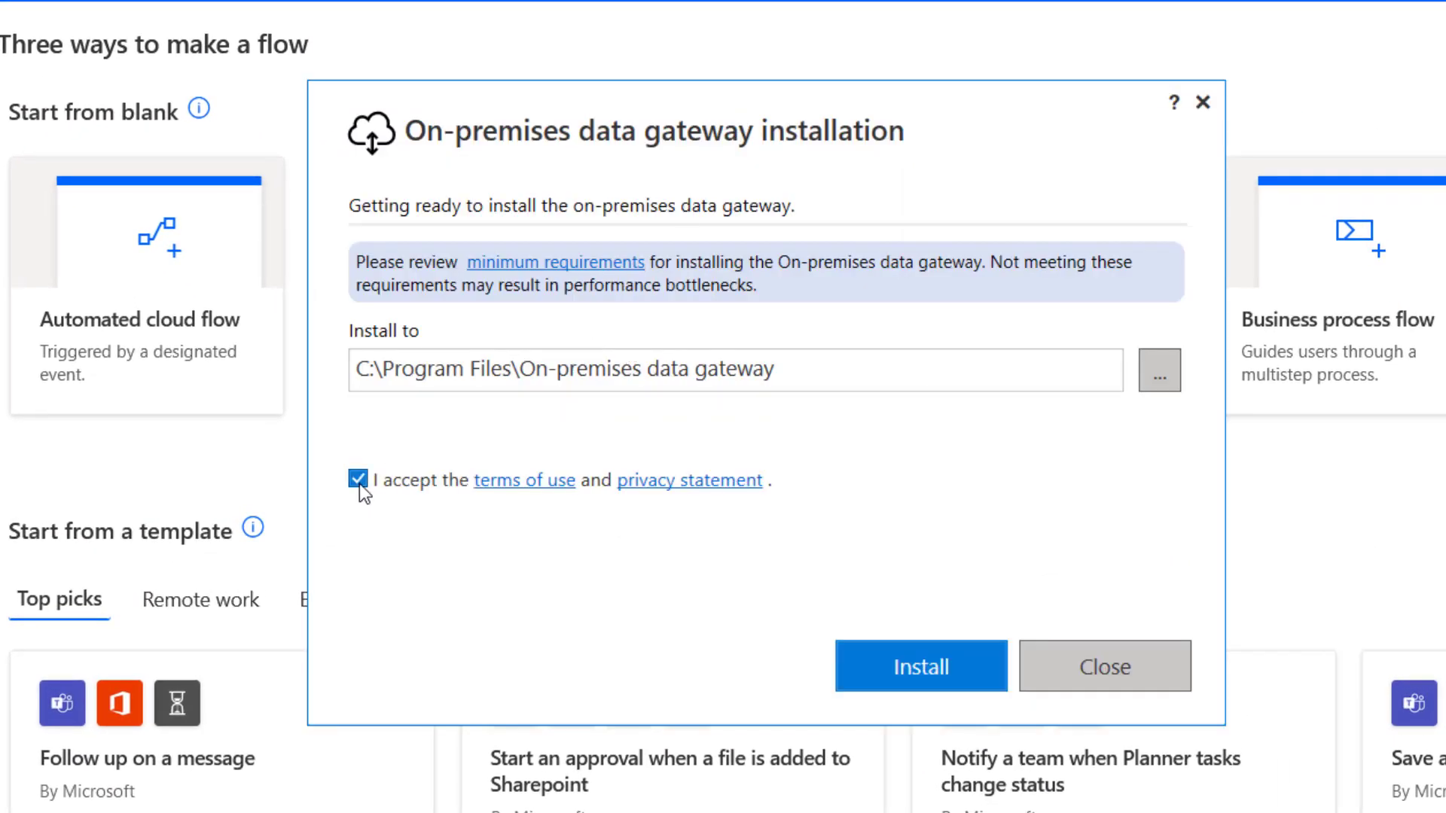
left_click(918, 676)
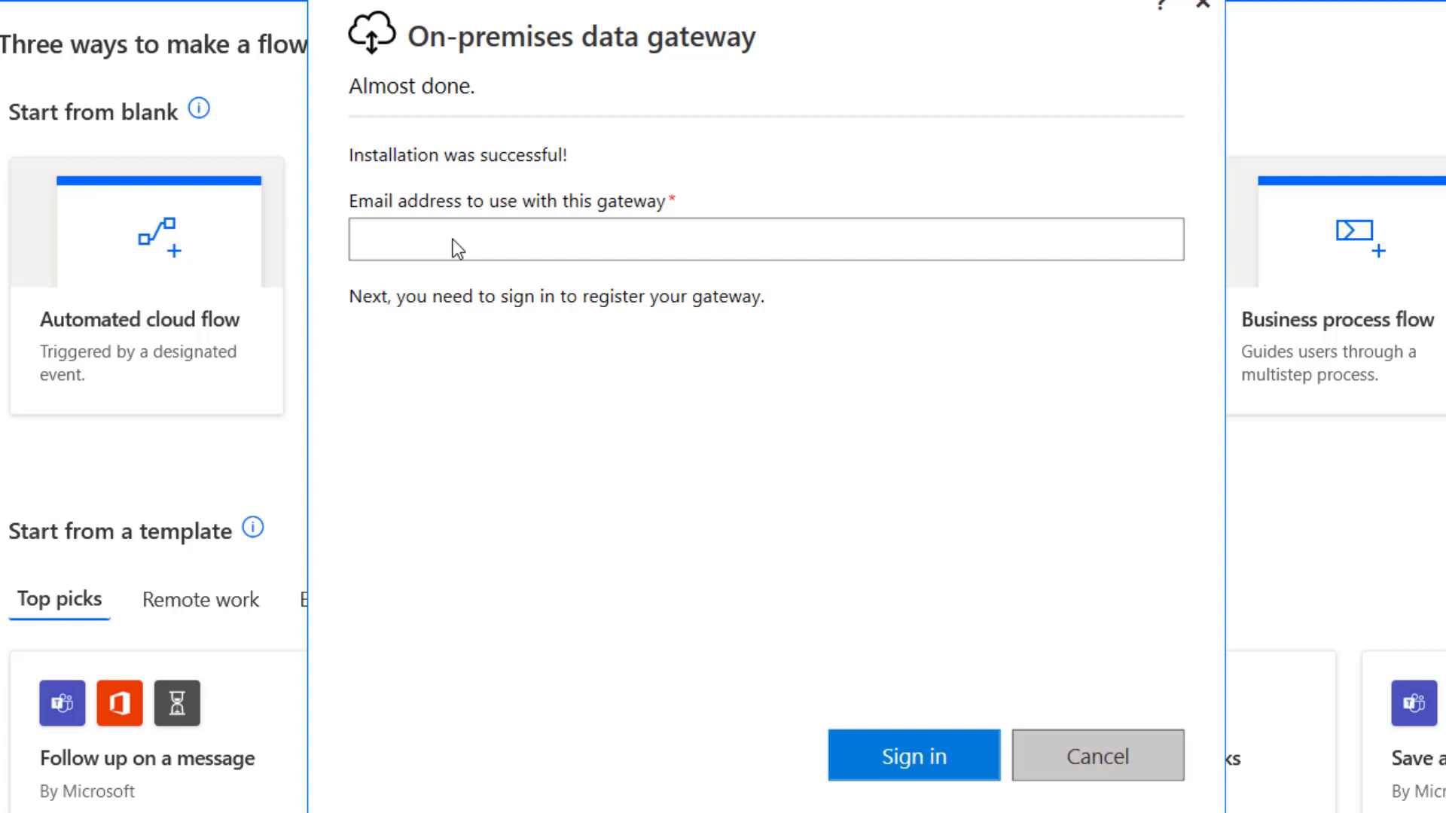
- Enter the account e-mail address and sign in to register the gateway
left_click(453, 238)
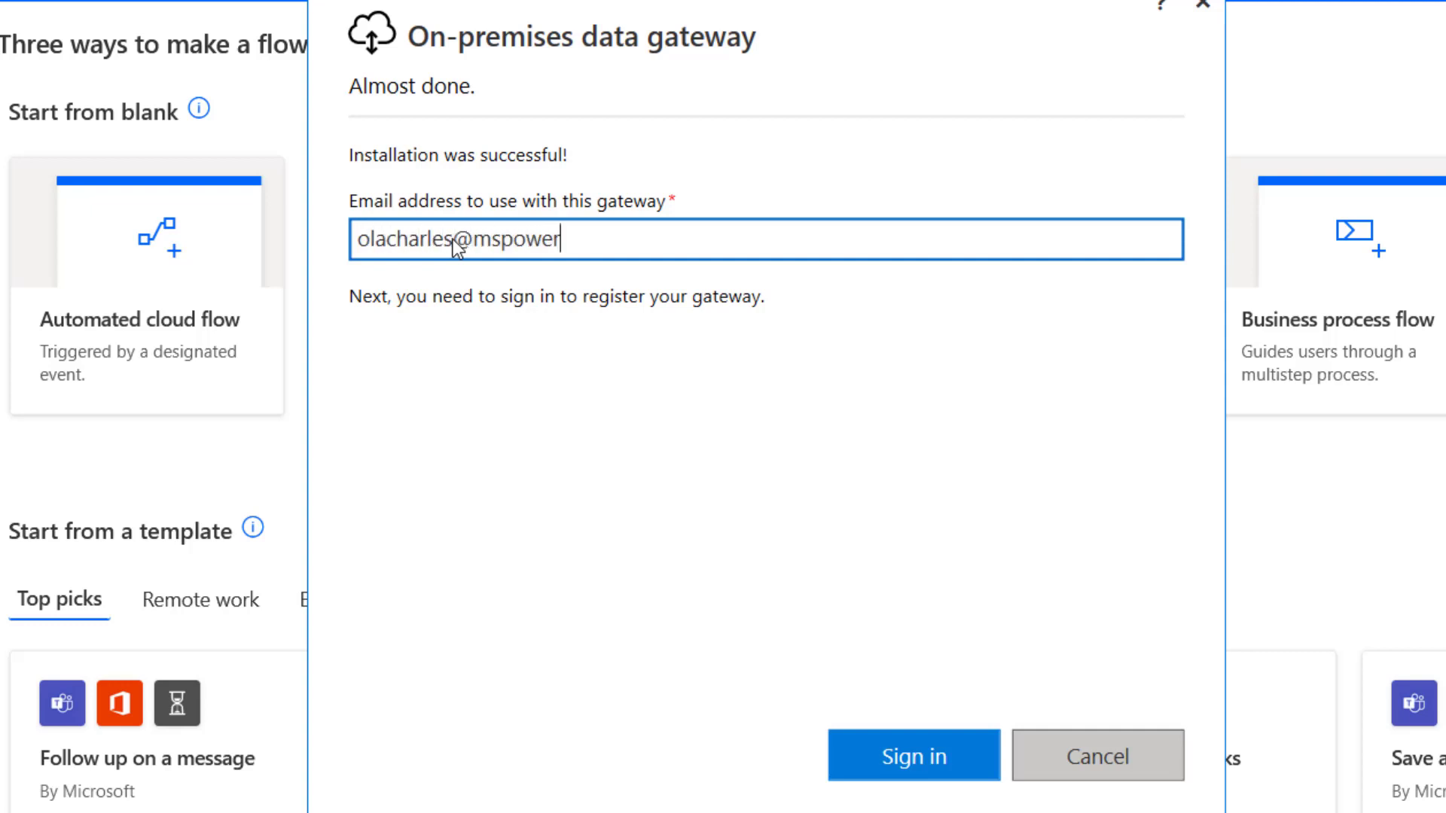
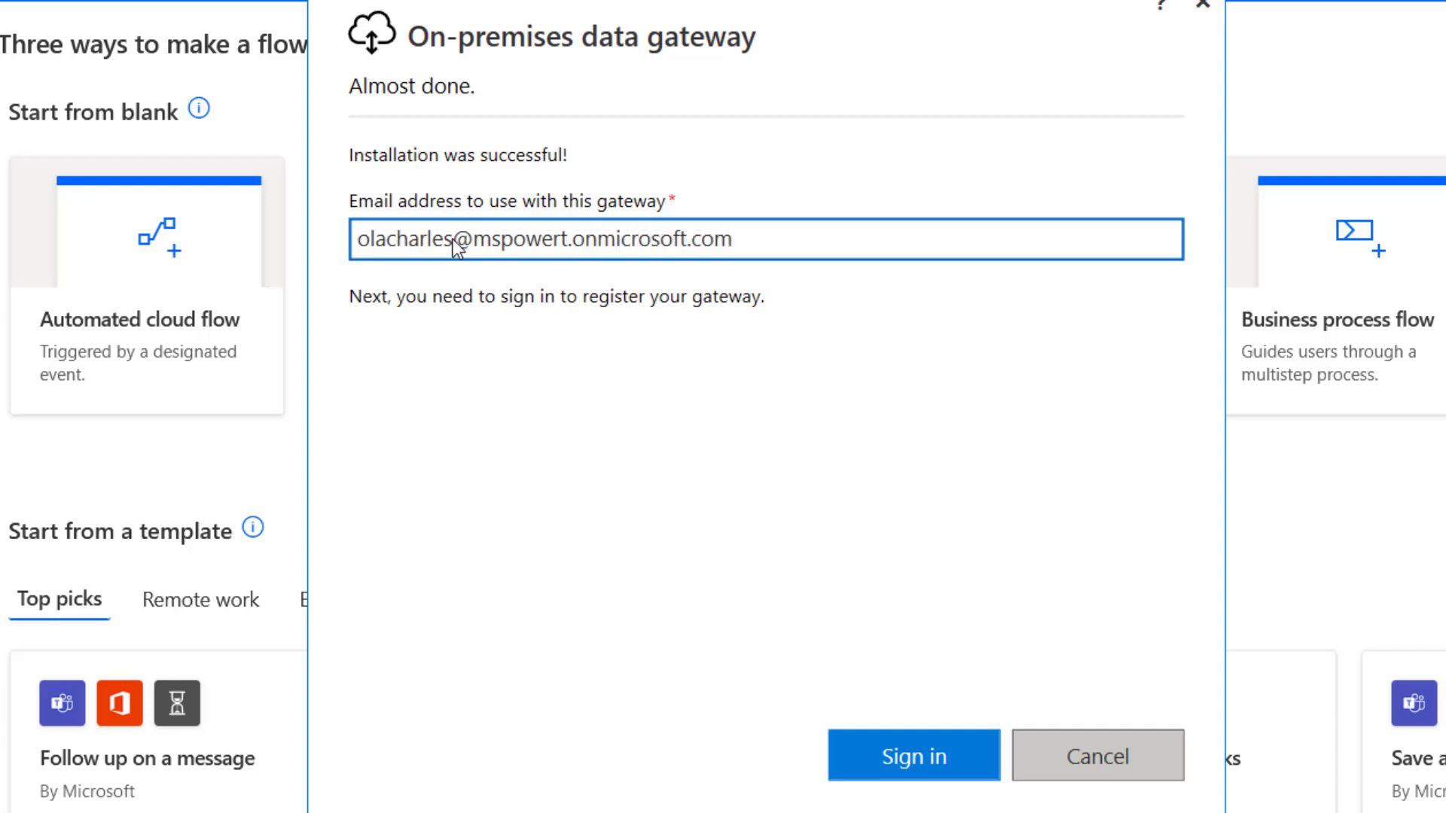
left_click(932, 757)
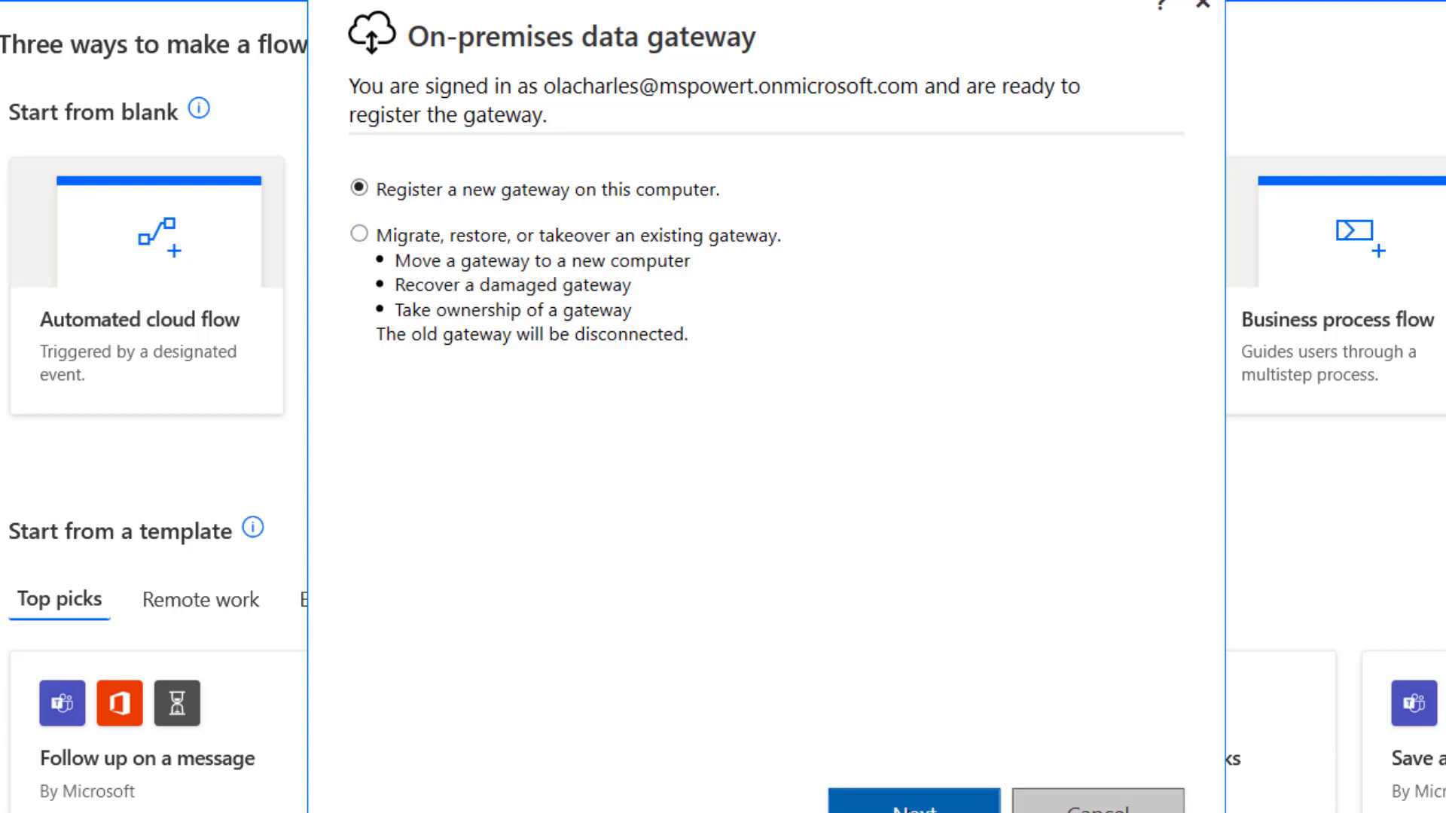
- Register a new gateway named OnPremise, leaving it out of any existing cluster
left_click(907, 804)
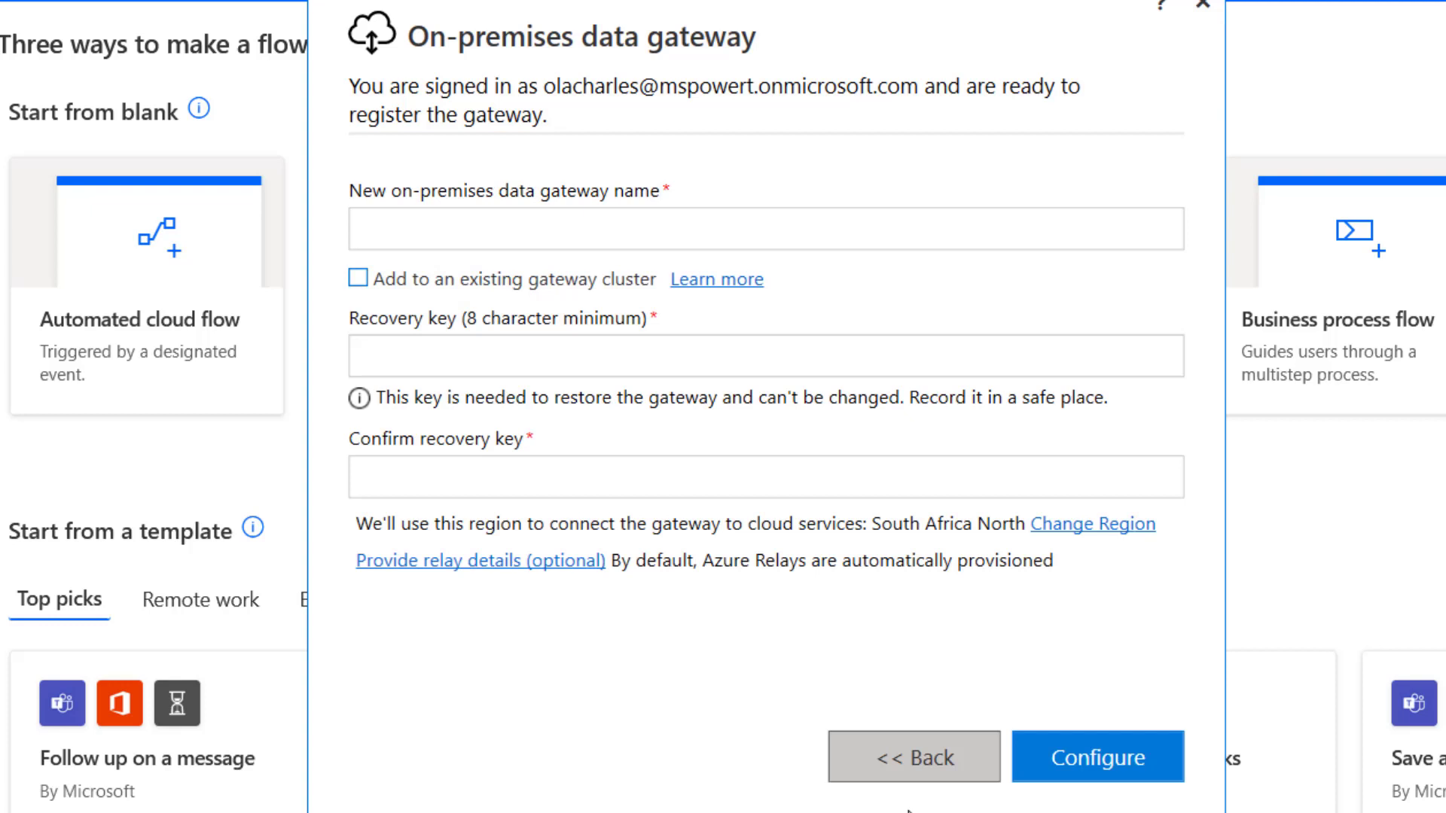
left_click(550, 226)
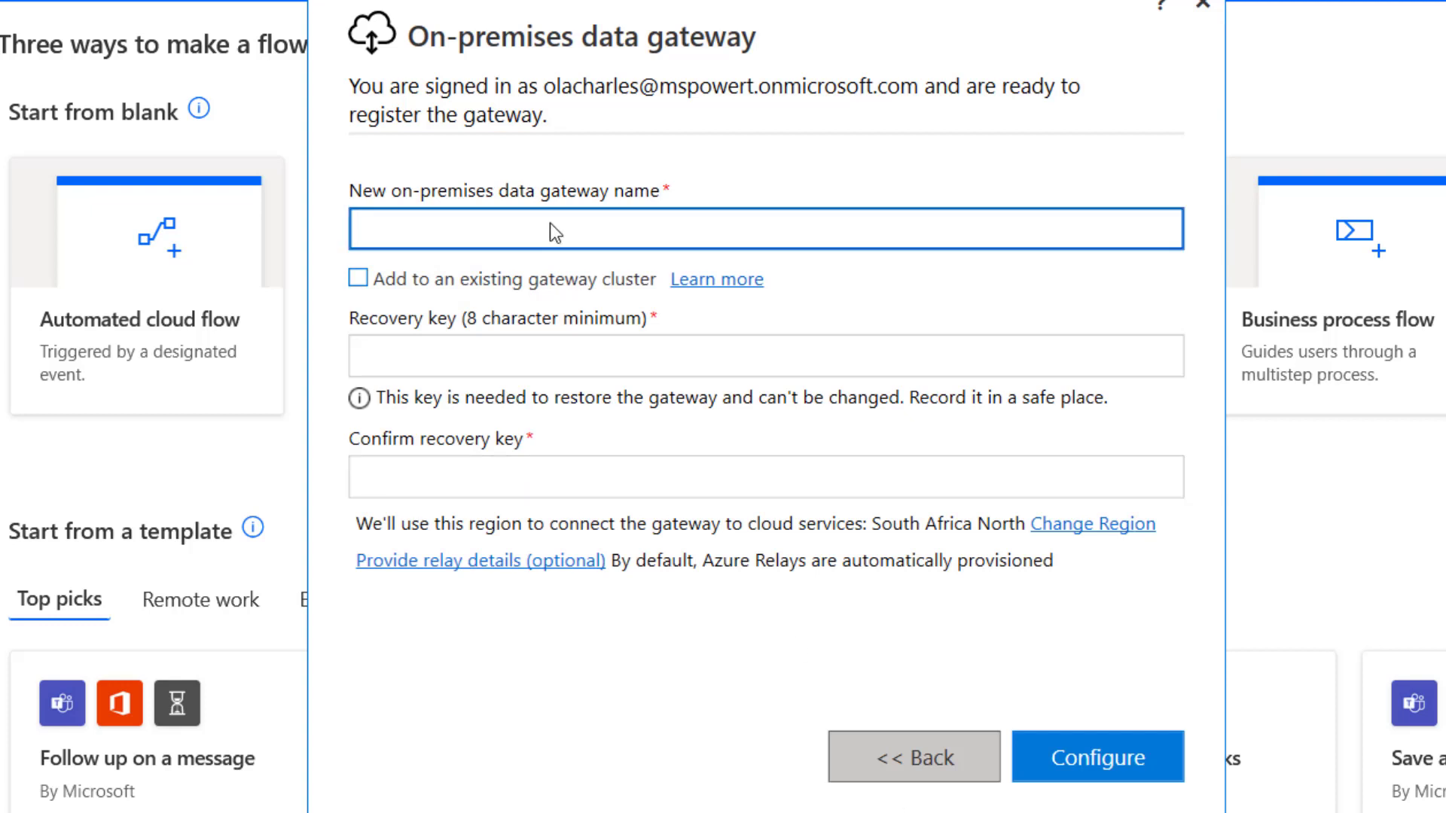
type("OnPremise")
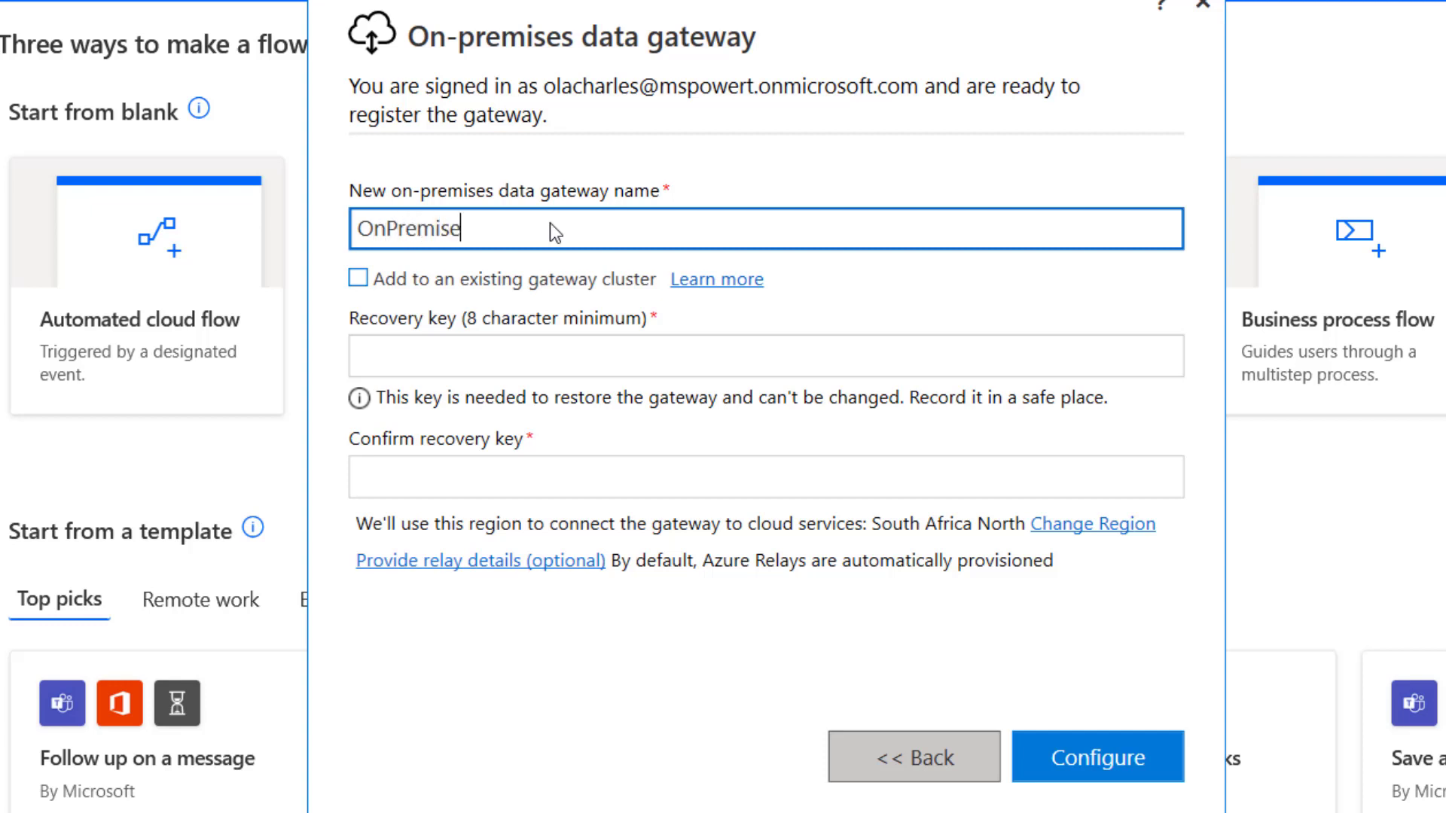
left_click(414, 282)
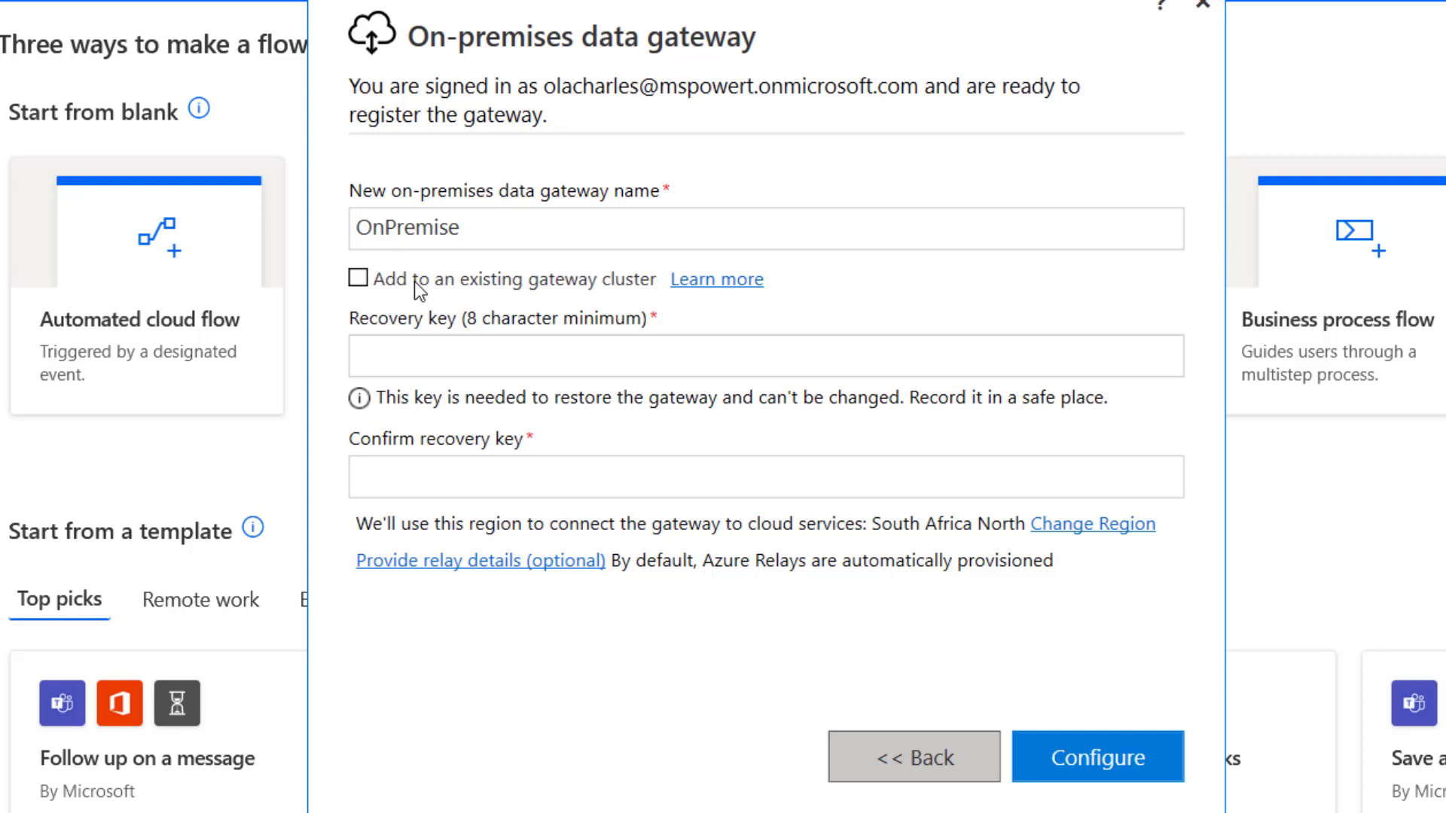
left_click(394, 283)
- Enter the gateway's recovery key and confirm it
left_click(497, 359)
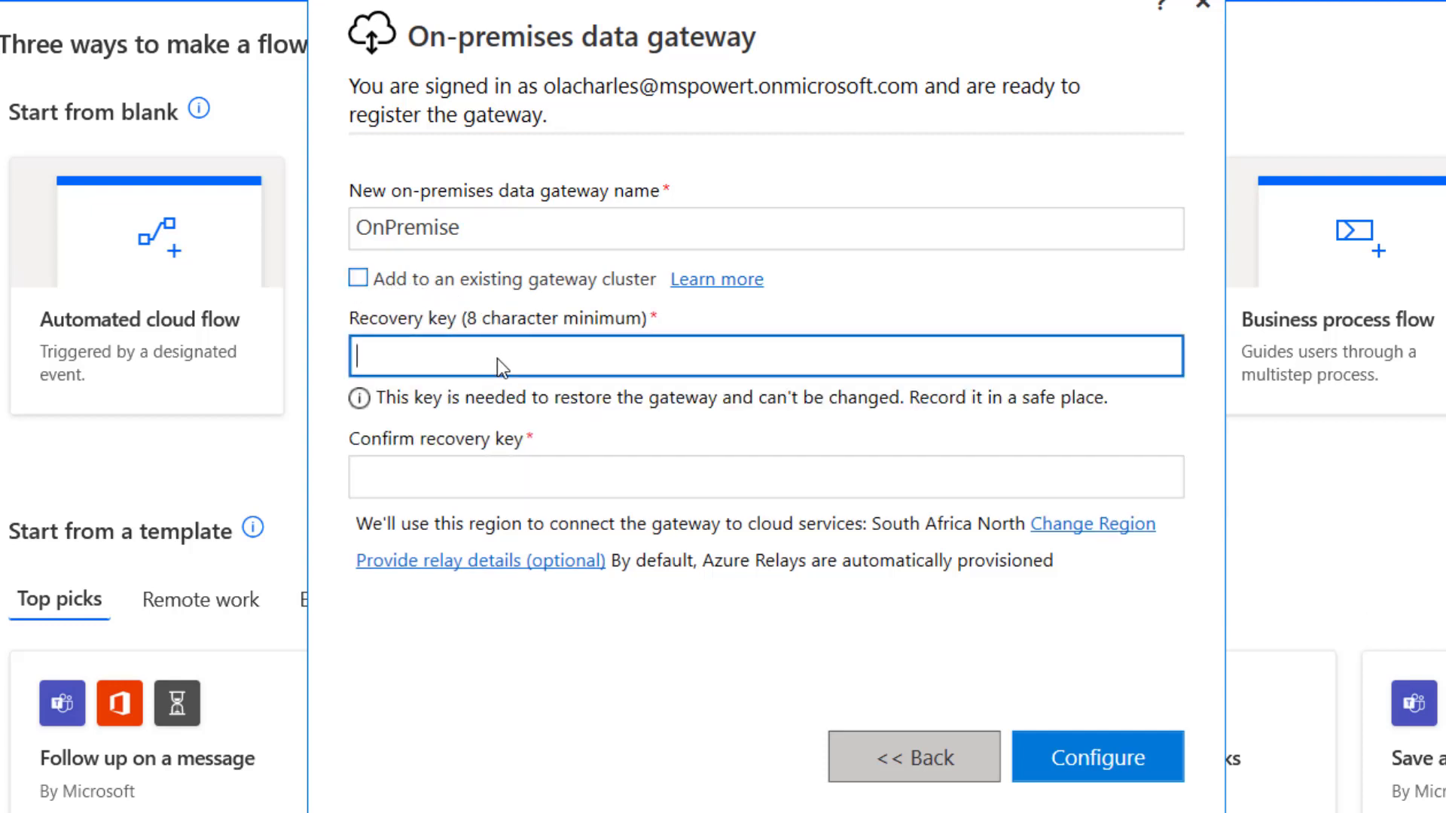
type("•••••••••")
key("Tab")
type("•••••••••••••")
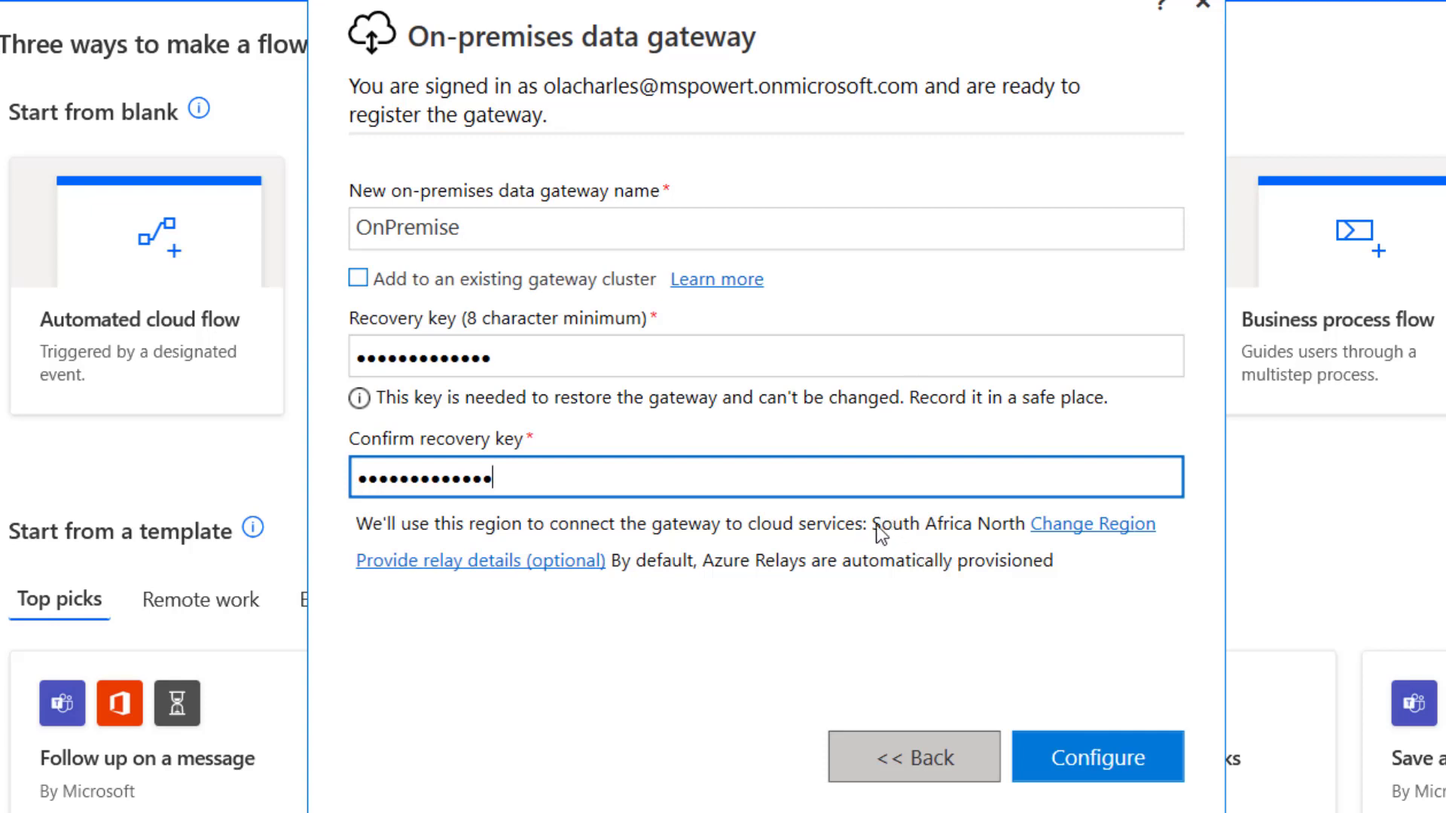
- Open the gateway's region dropdown and browse the available regions
left_click(1090, 533)
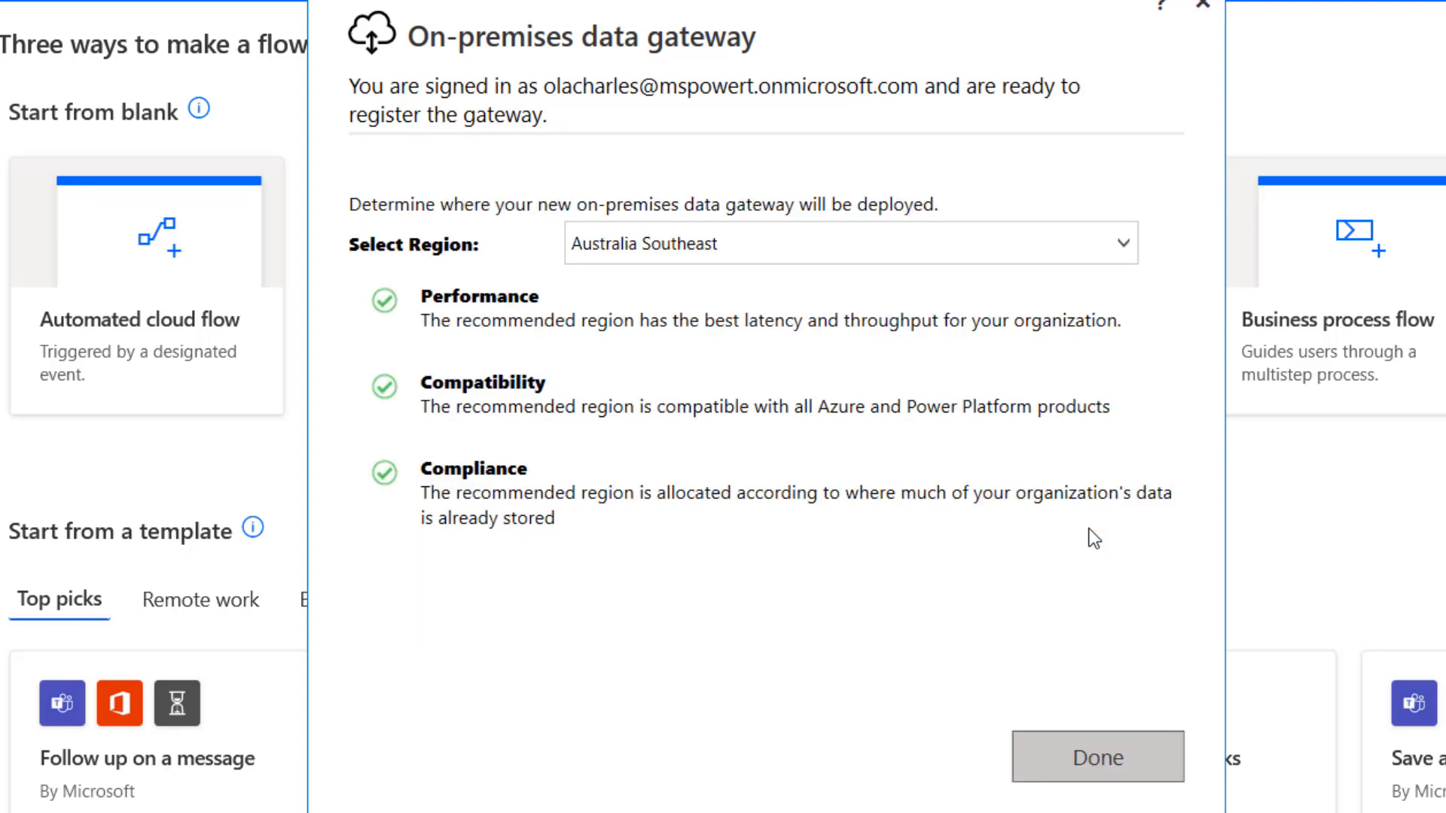
left_click(762, 250)
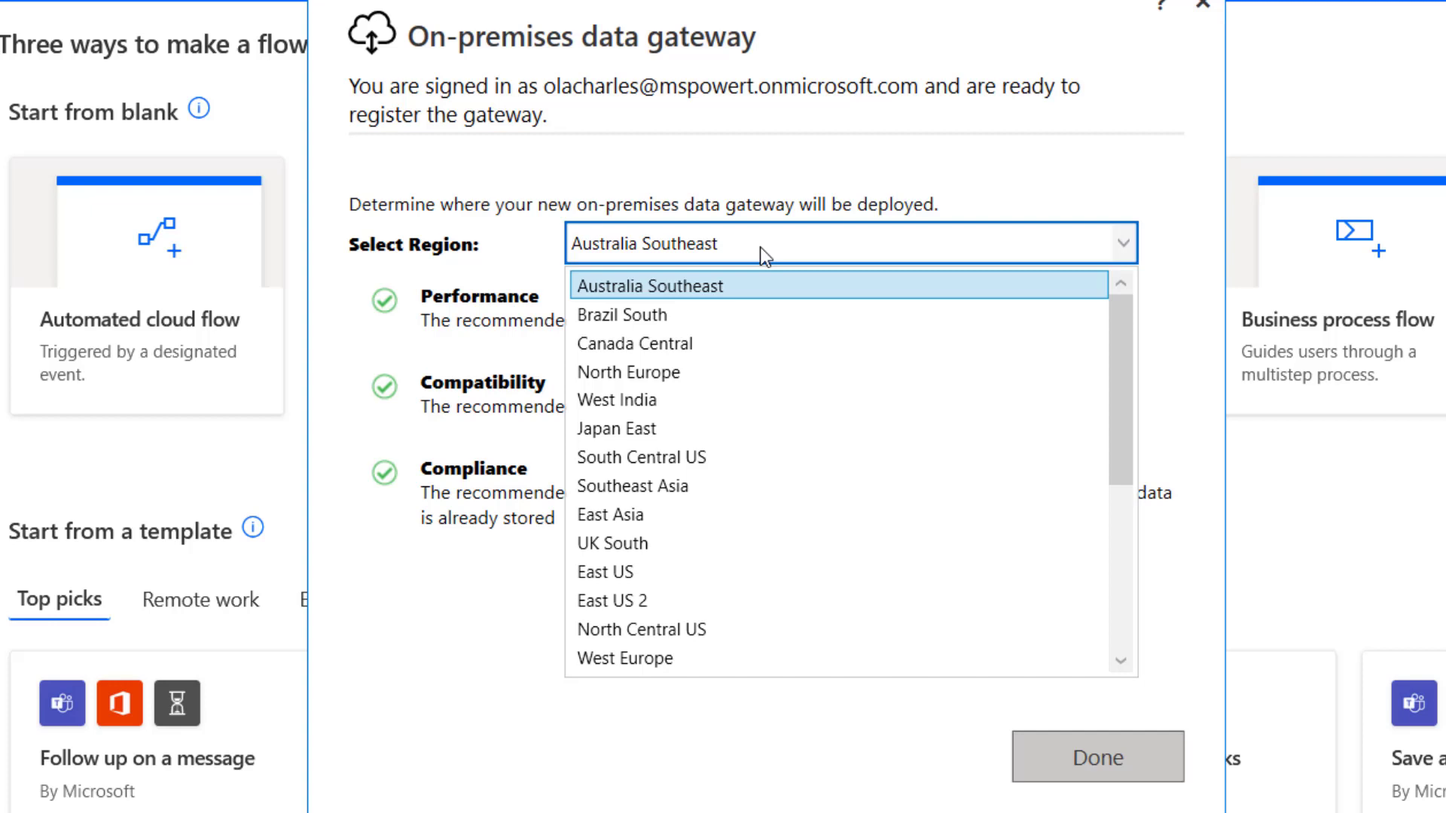
scroll(721, 537, "down", 4)
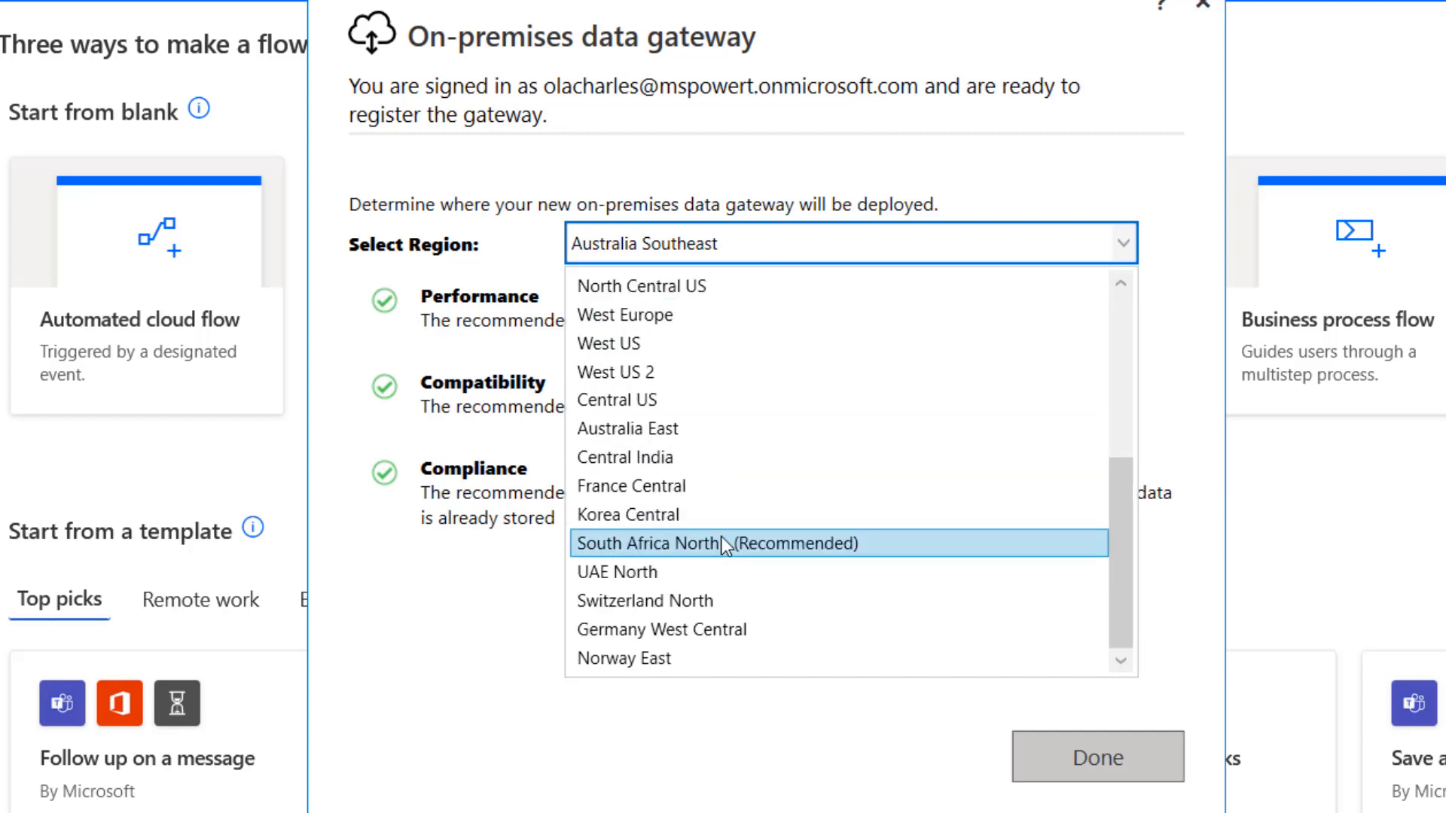
scroll(724, 527, "up", 4)
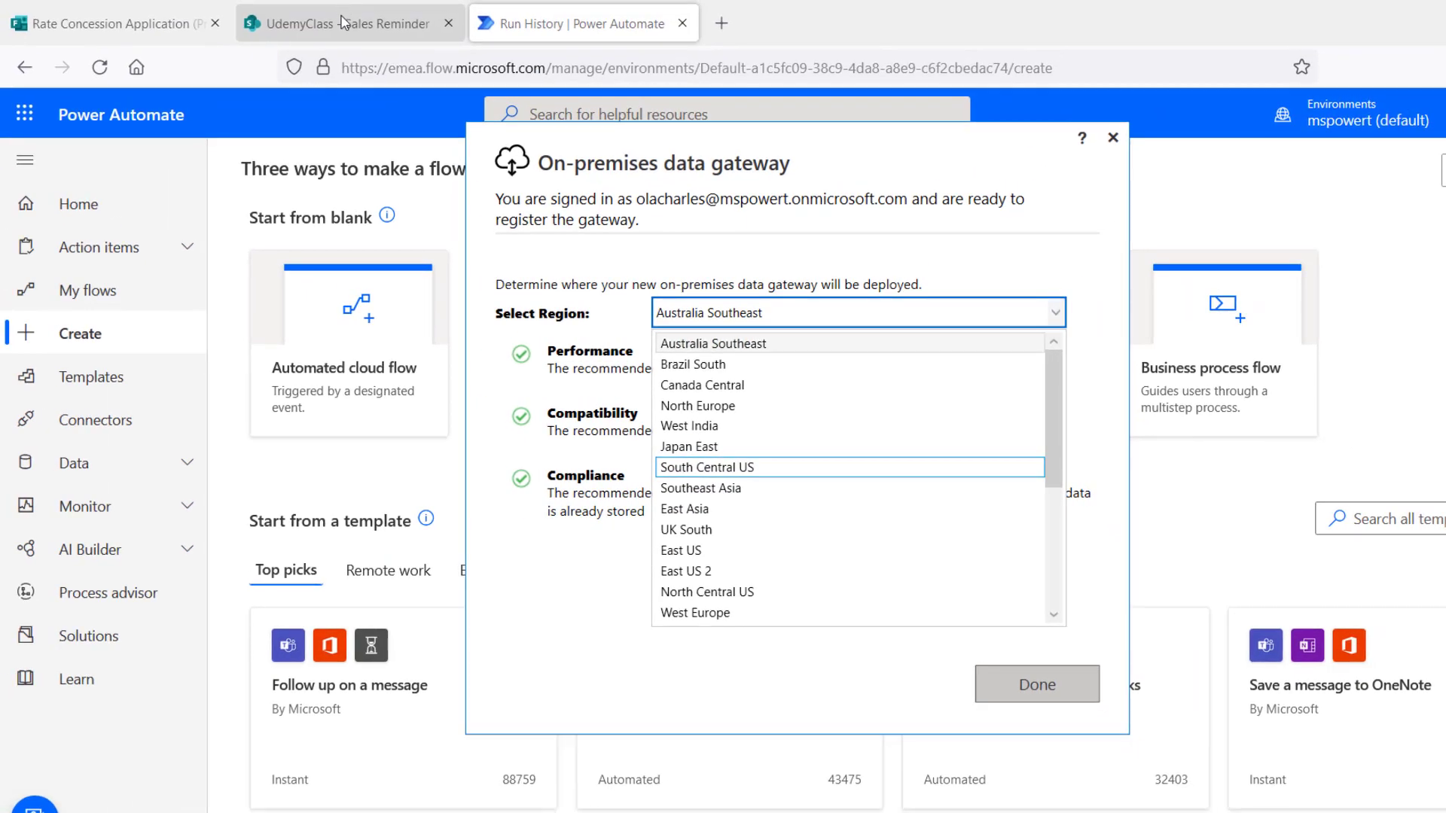
- From the SharePoint Sales Reminder tab, launch the Microsoft 365 admin center via the app launcher
left_click(343, 23)
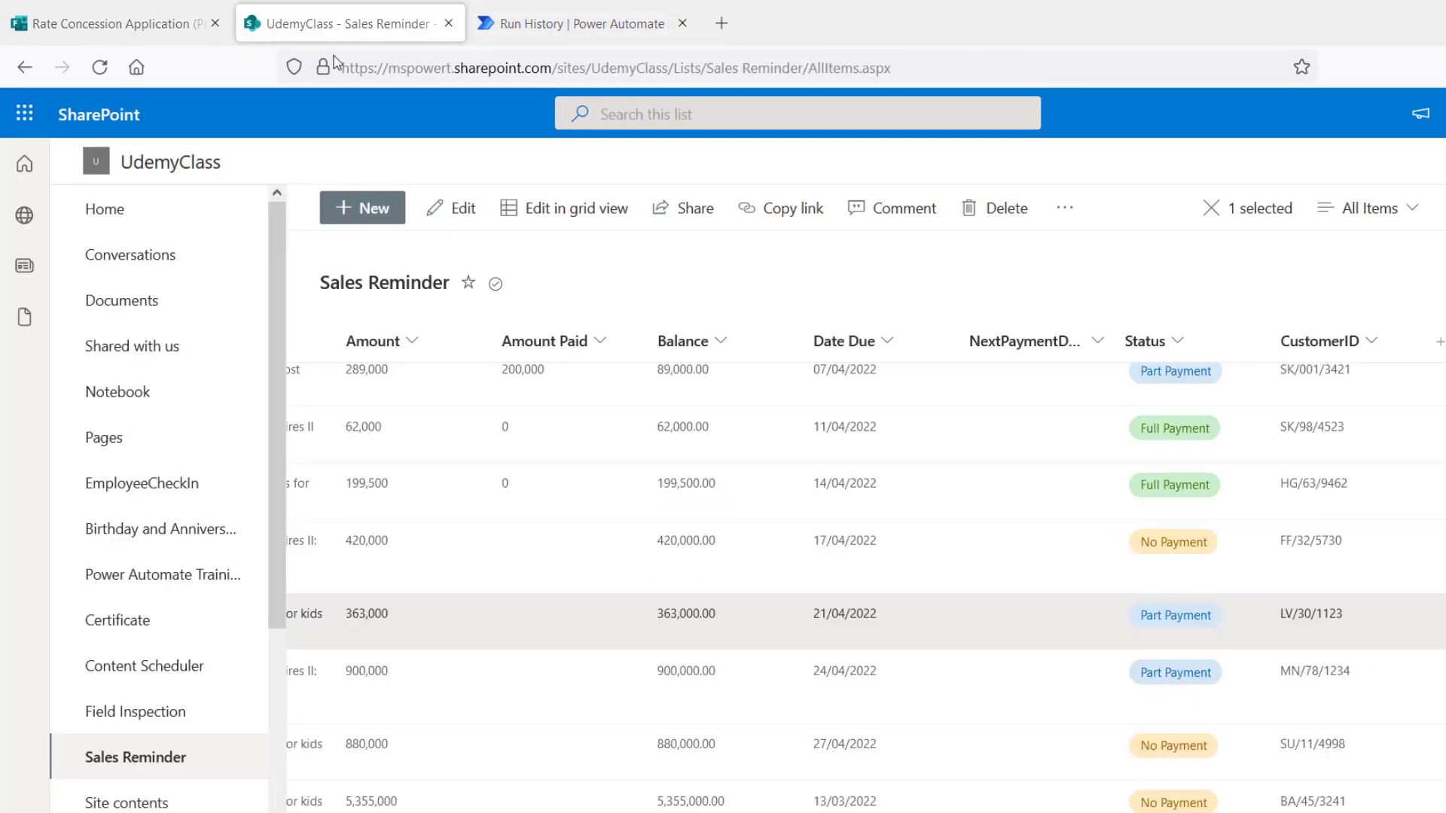
left_click(29, 134)
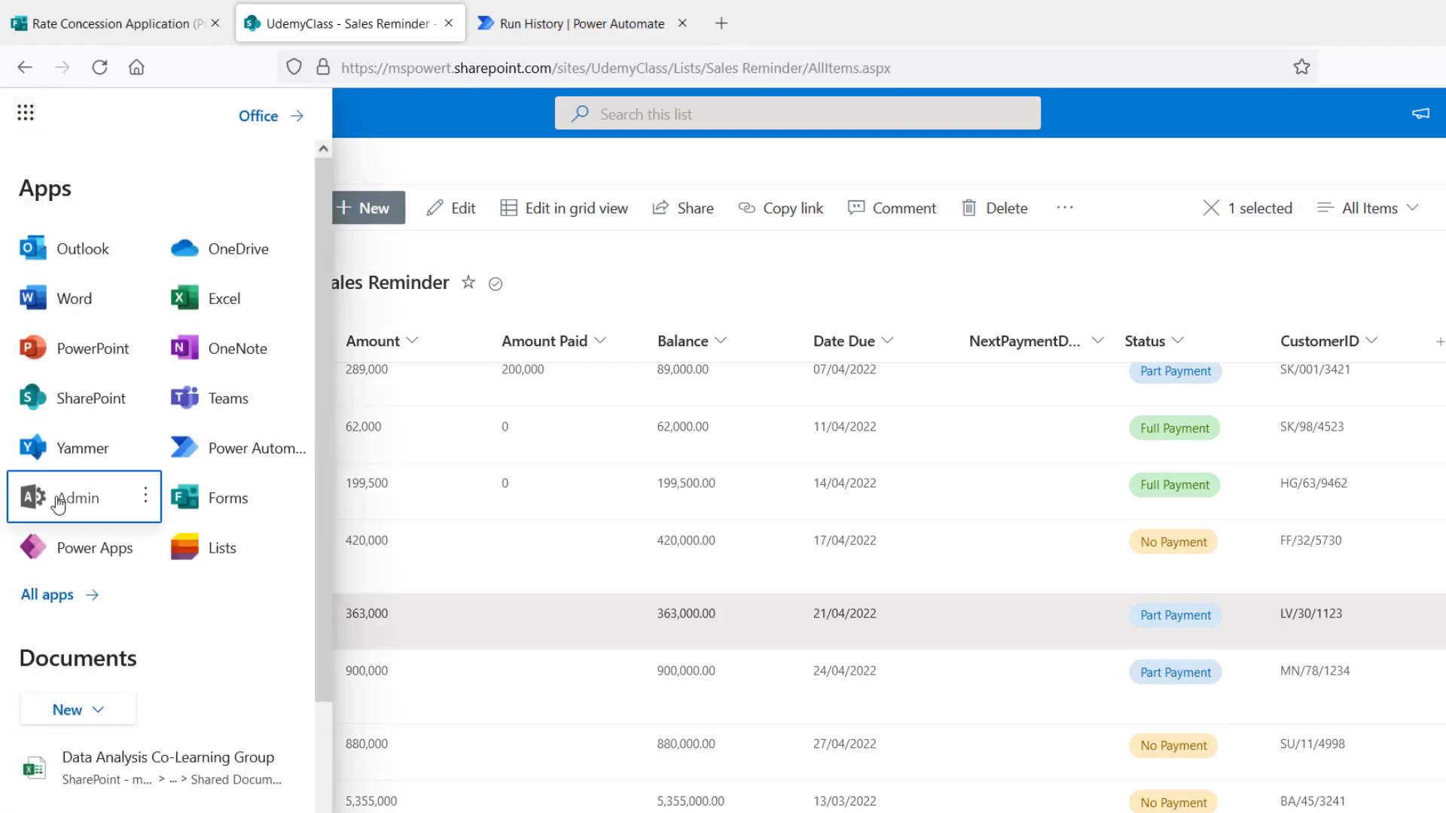
left_click(59, 503)
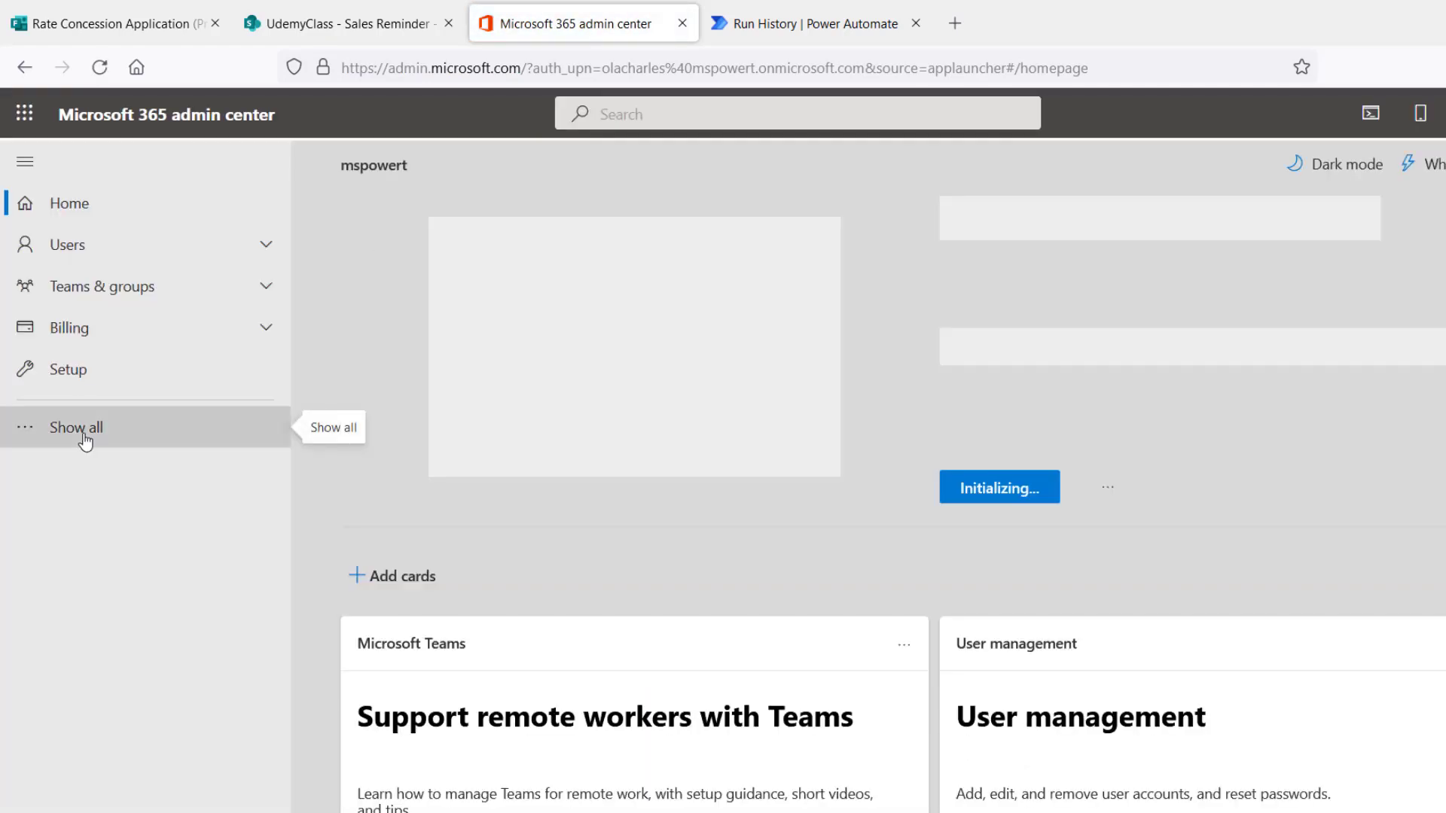
- In Org settings' Organization profile, view Data location showing European Union, then close it
left_click(85, 441)
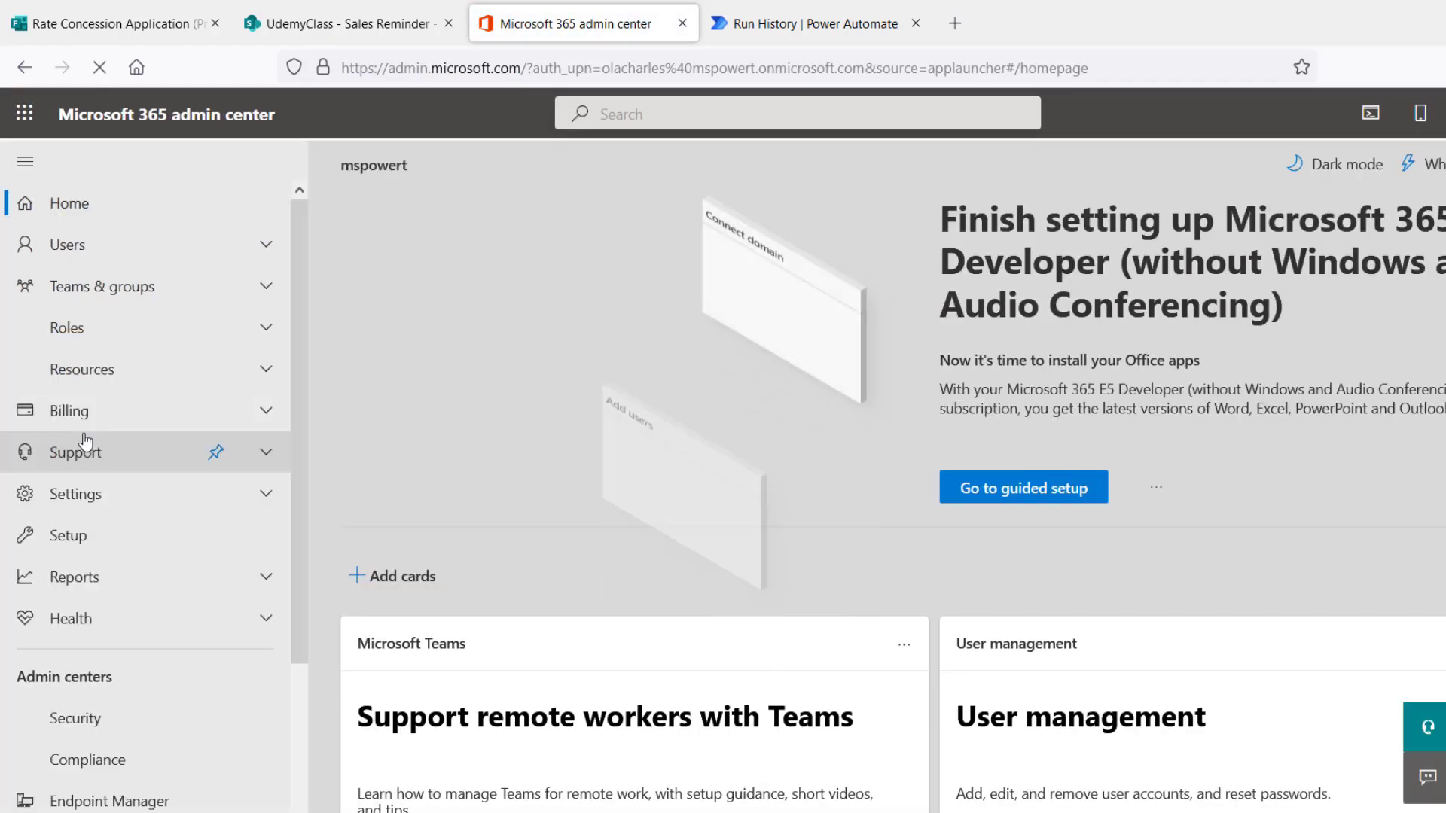
left_click(268, 501)
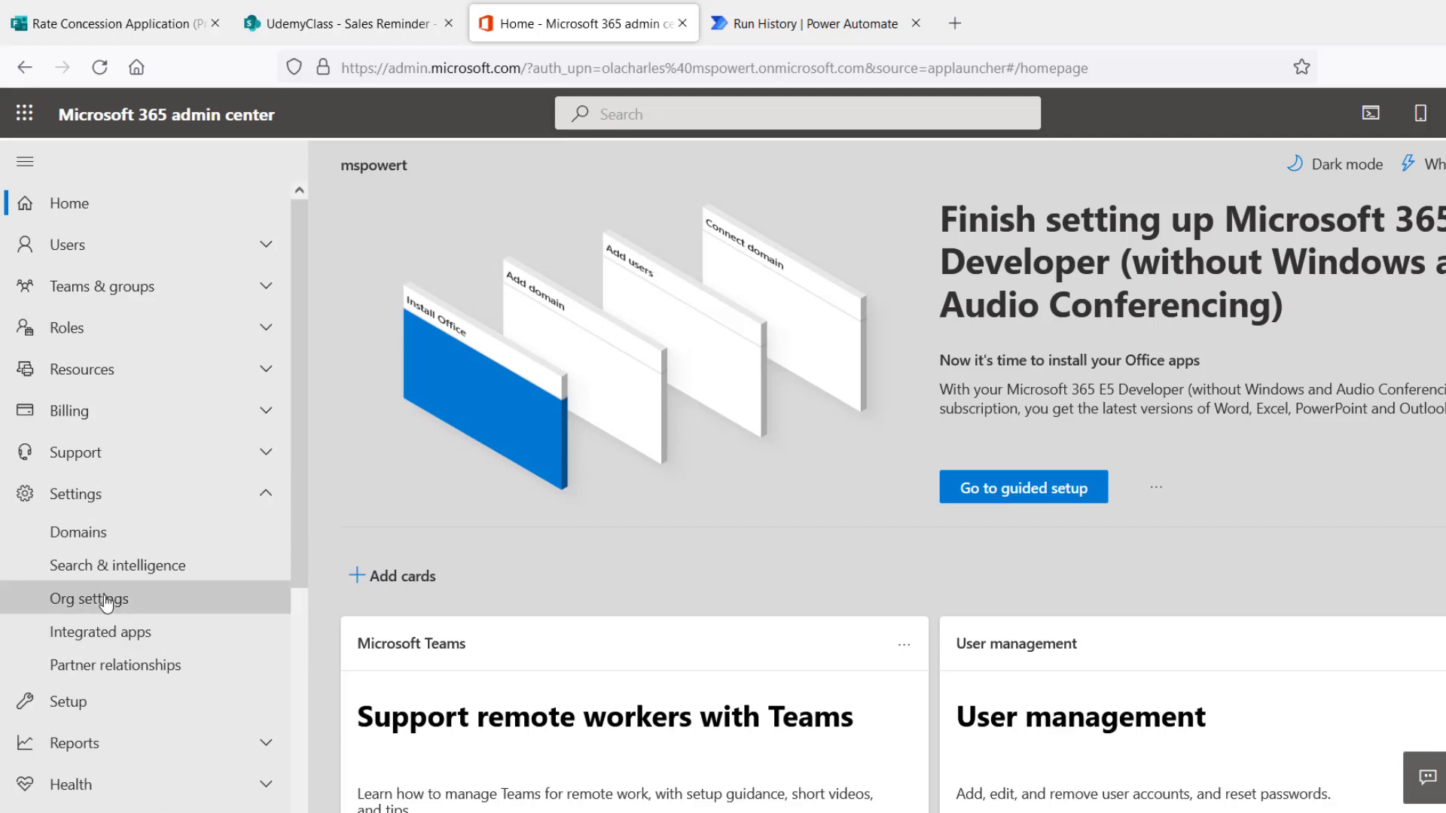
left_click(107, 603)
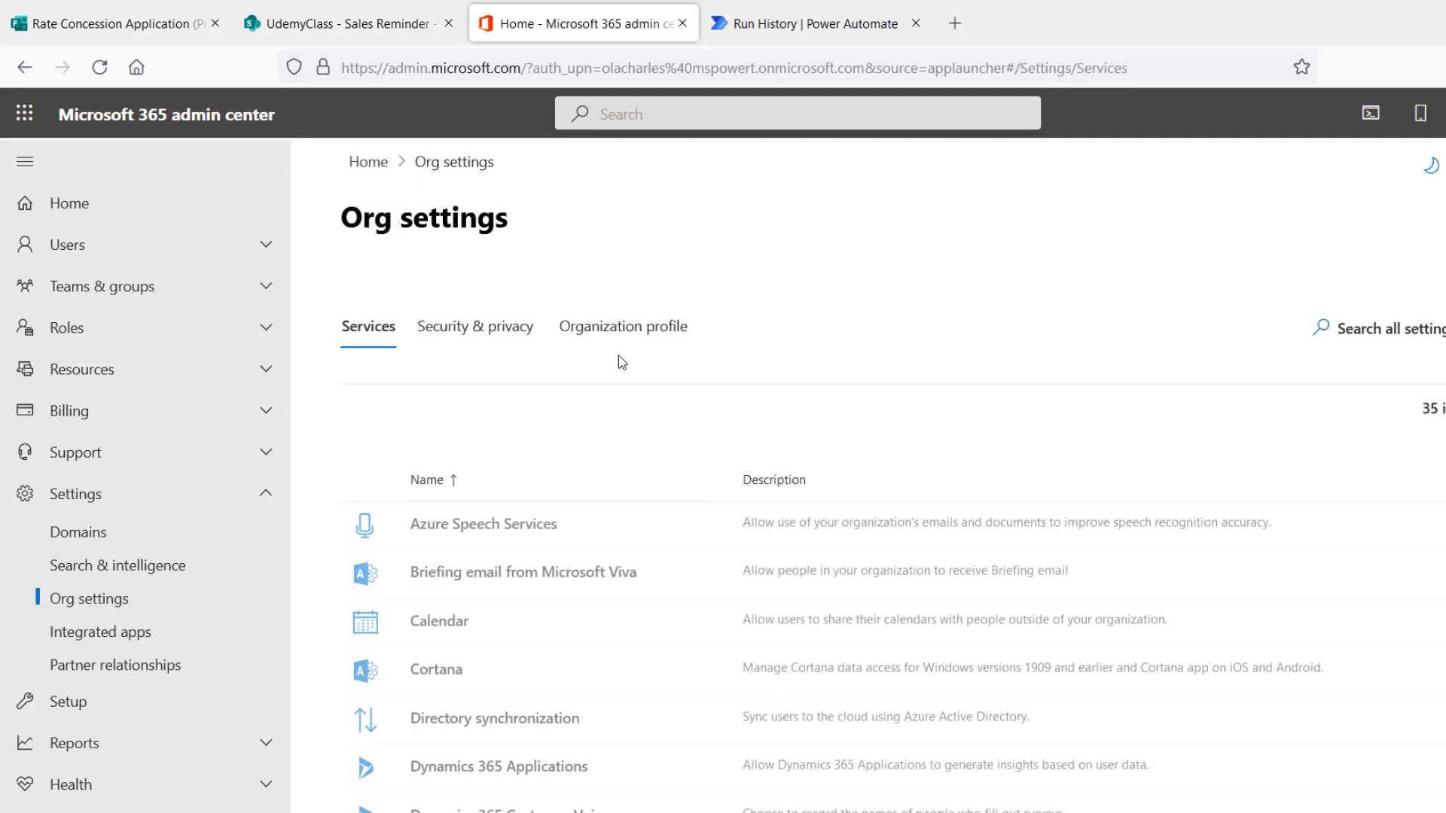
left_click(633, 324)
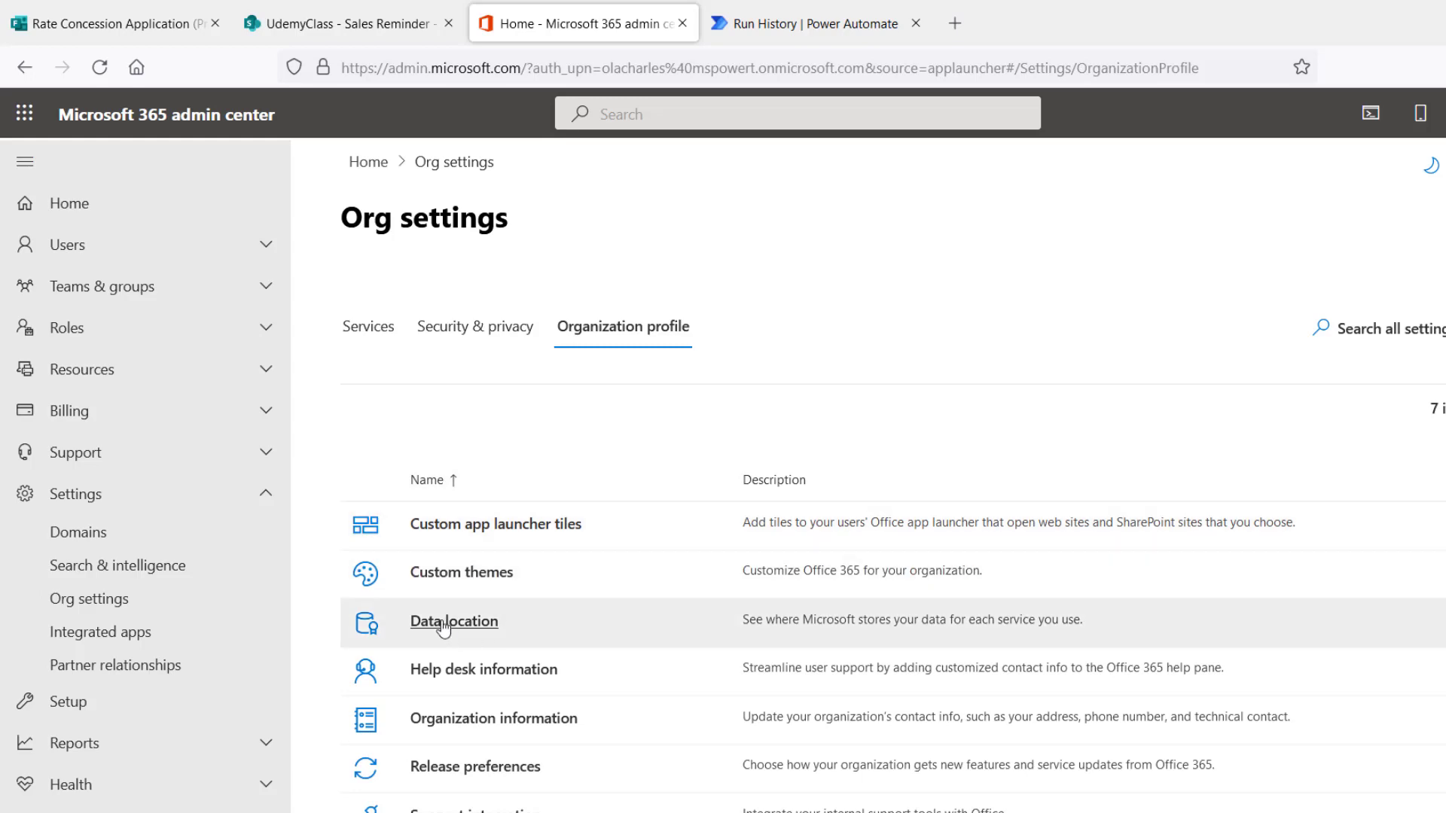
left_click(444, 623)
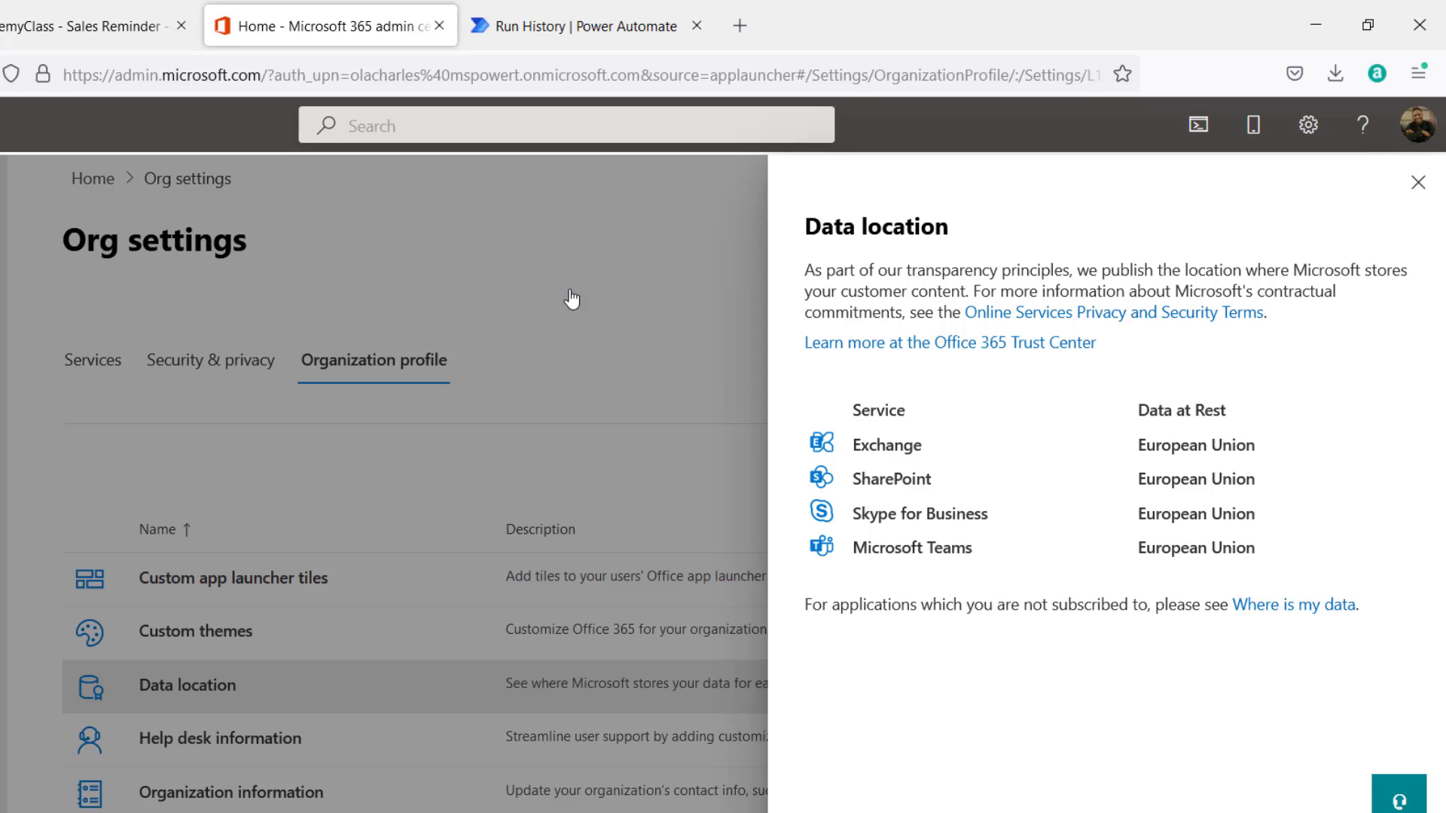
left_click(1419, 183)
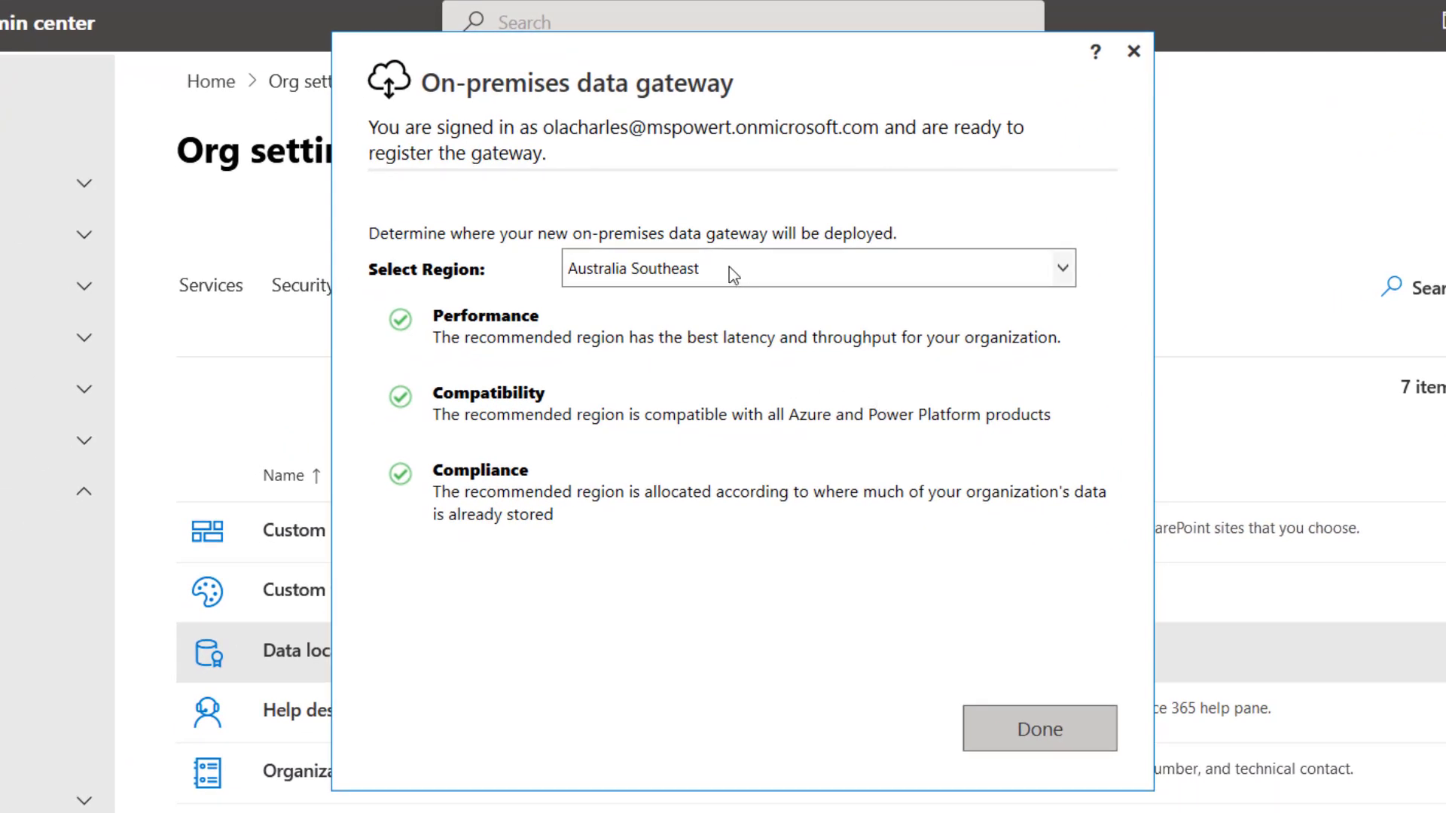
- Set the gateway region to West Europe and confirm the choice
left_click(729, 269)
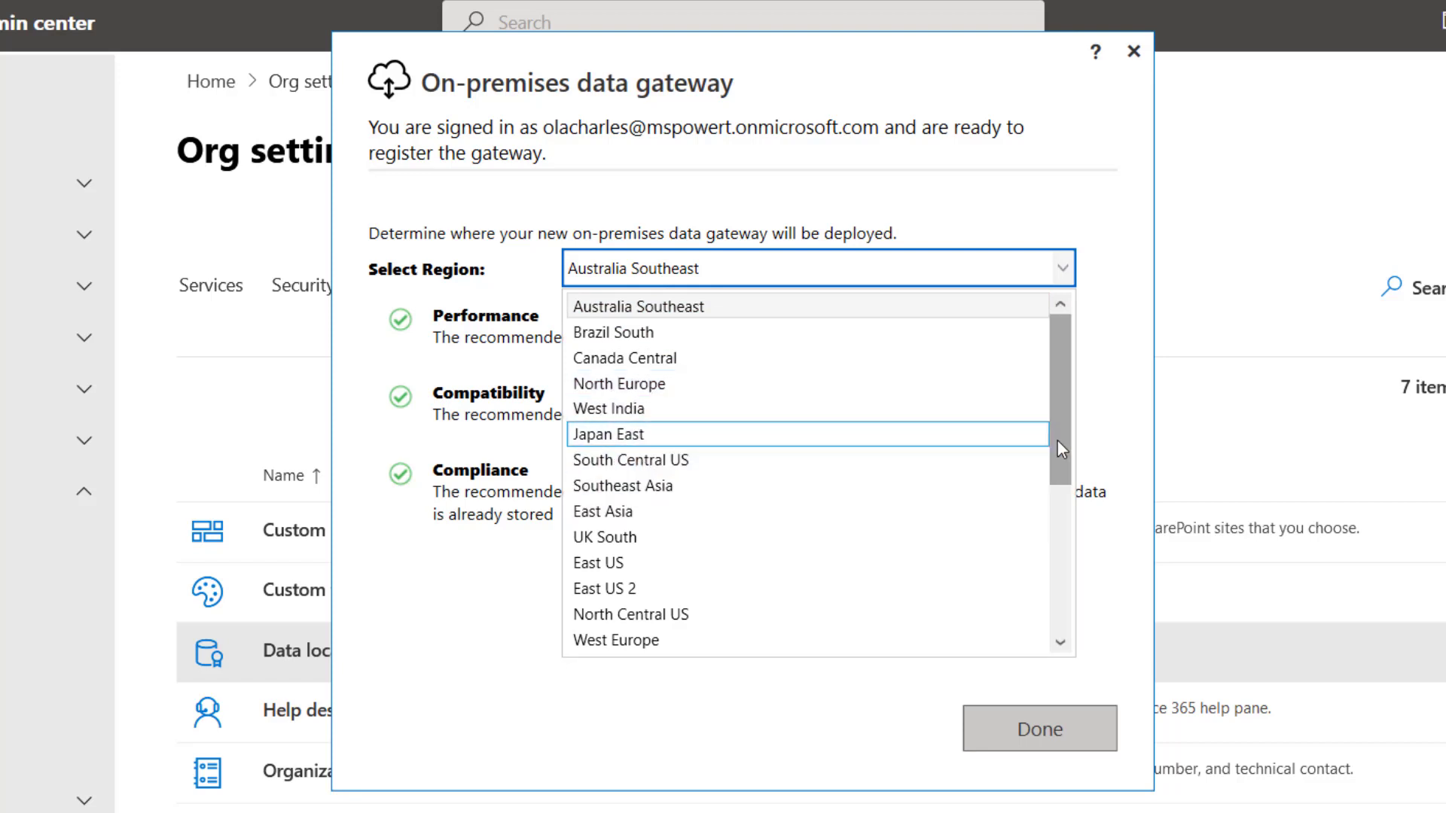
left_click_drag(1057, 440, 1071, 521)
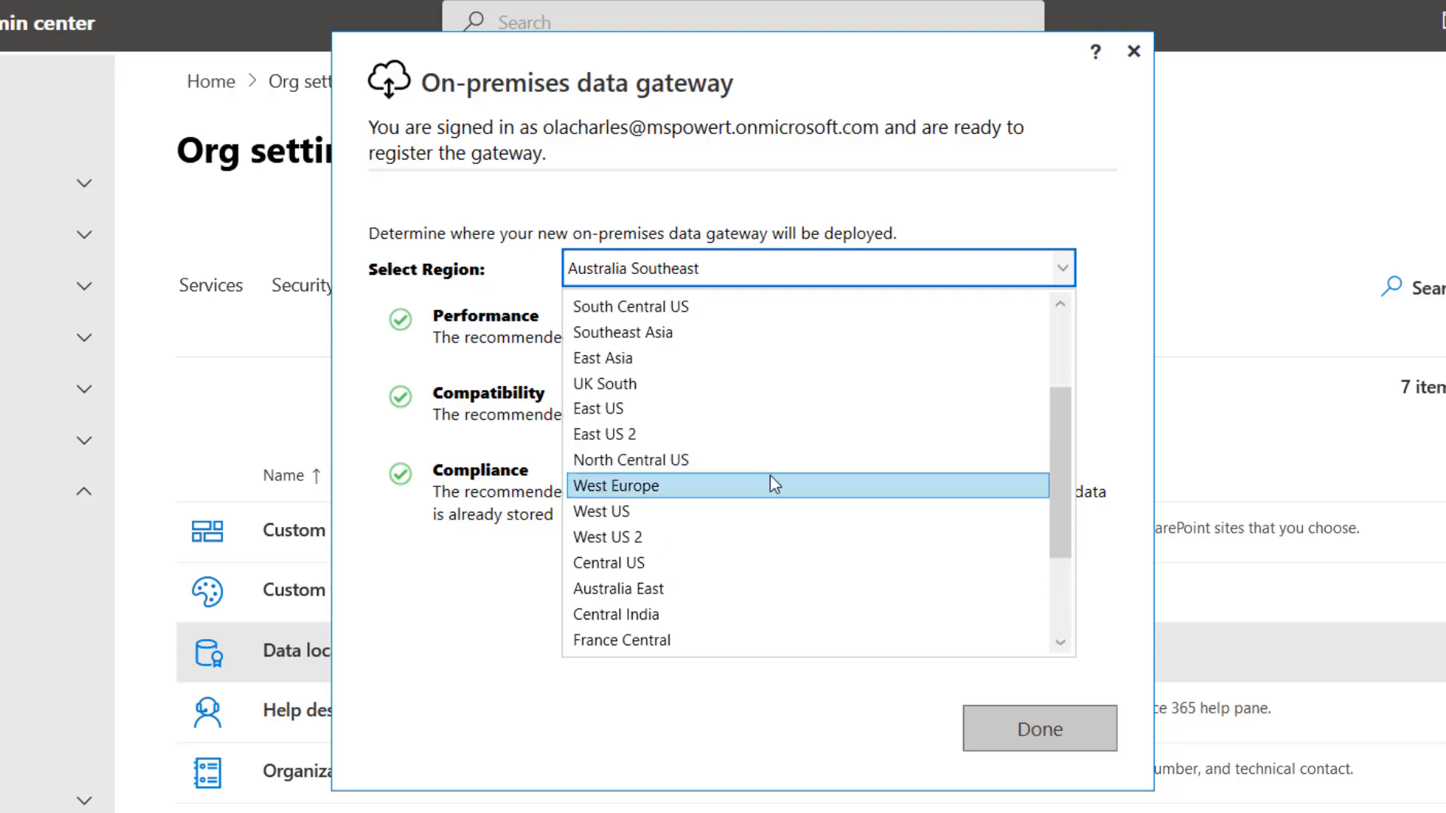
left_click(607, 486)
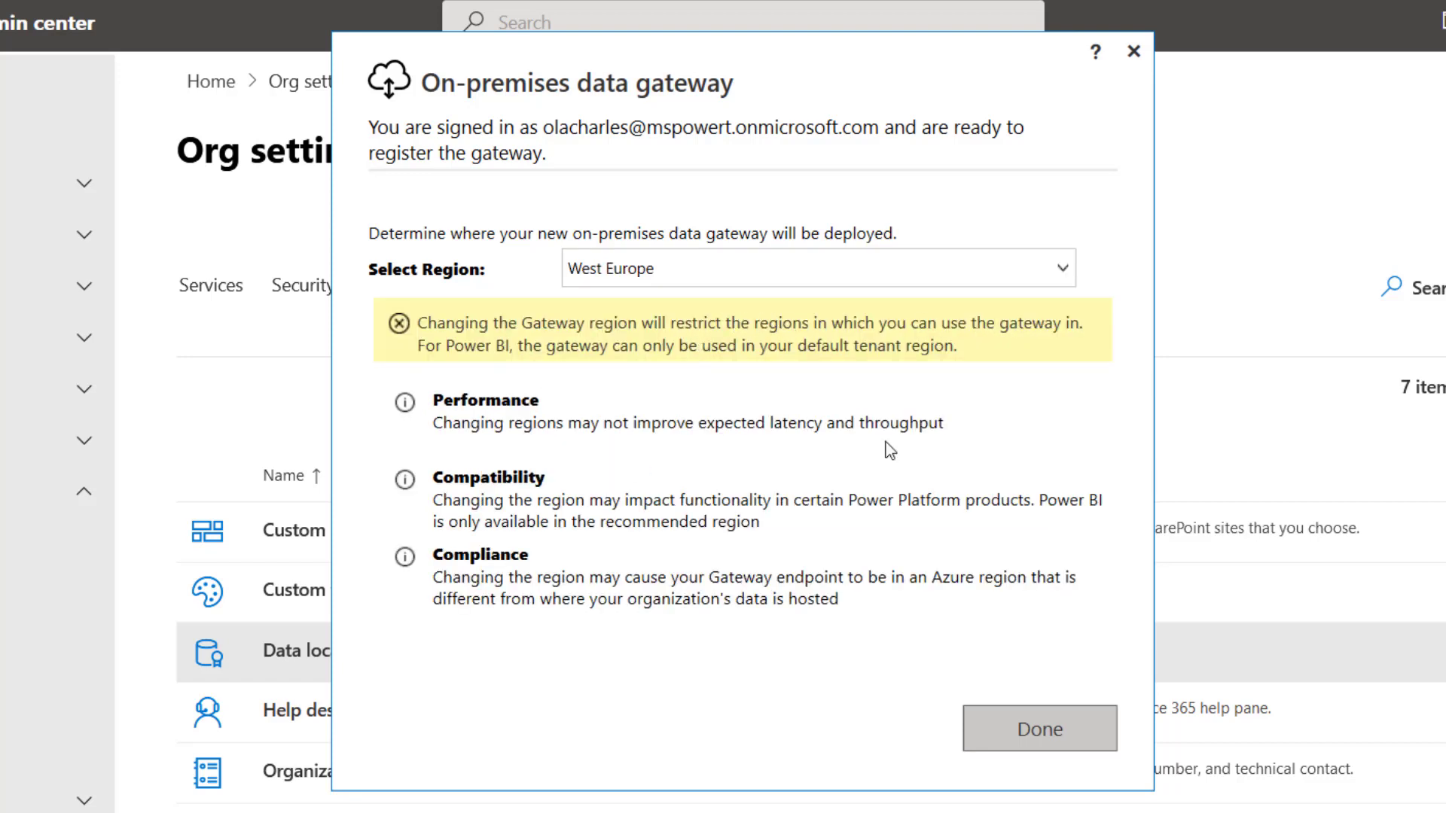
left_click(1055, 744)
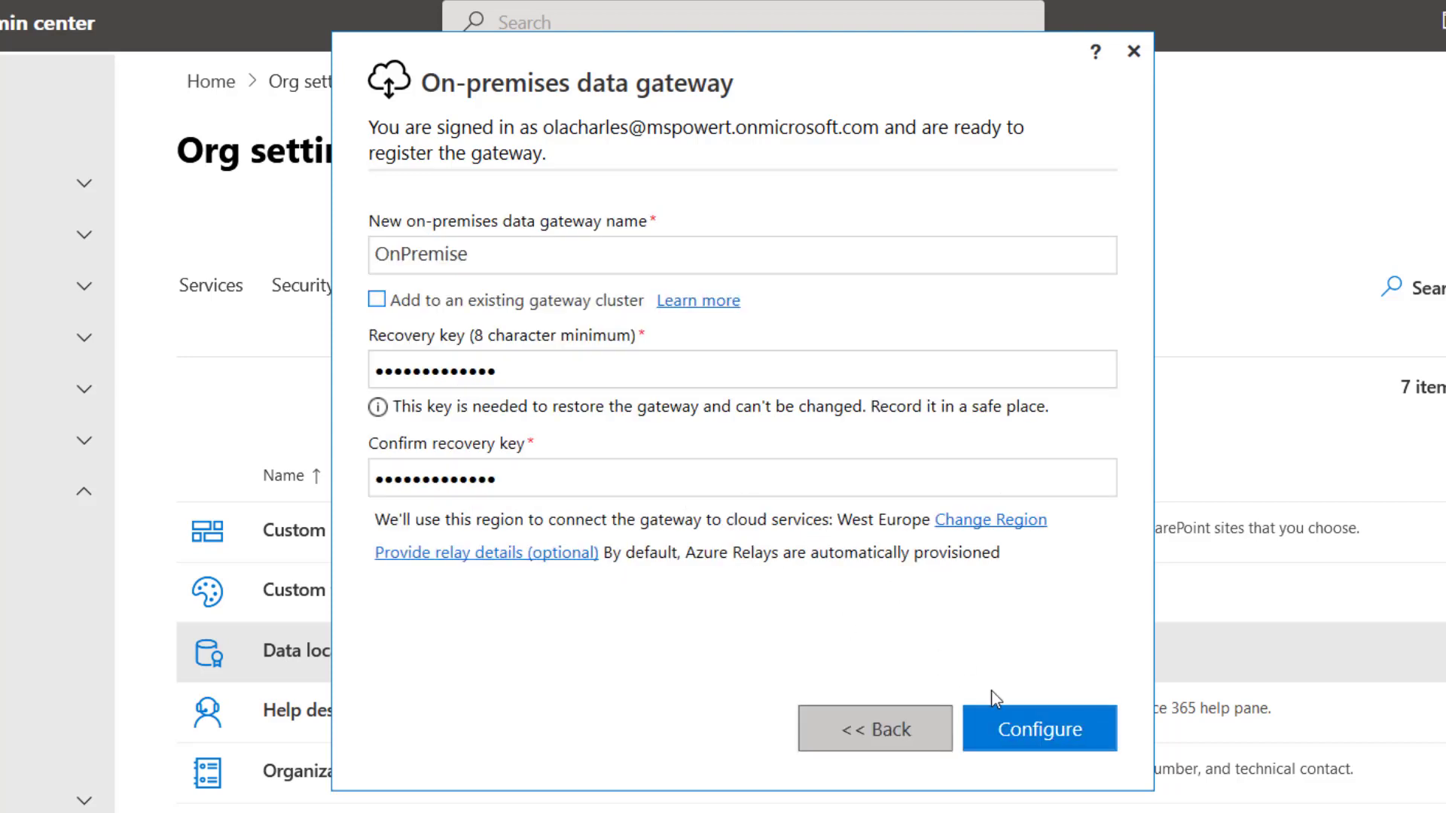
- Start configuring the OnPremise gateway registration
left_click(1030, 726)
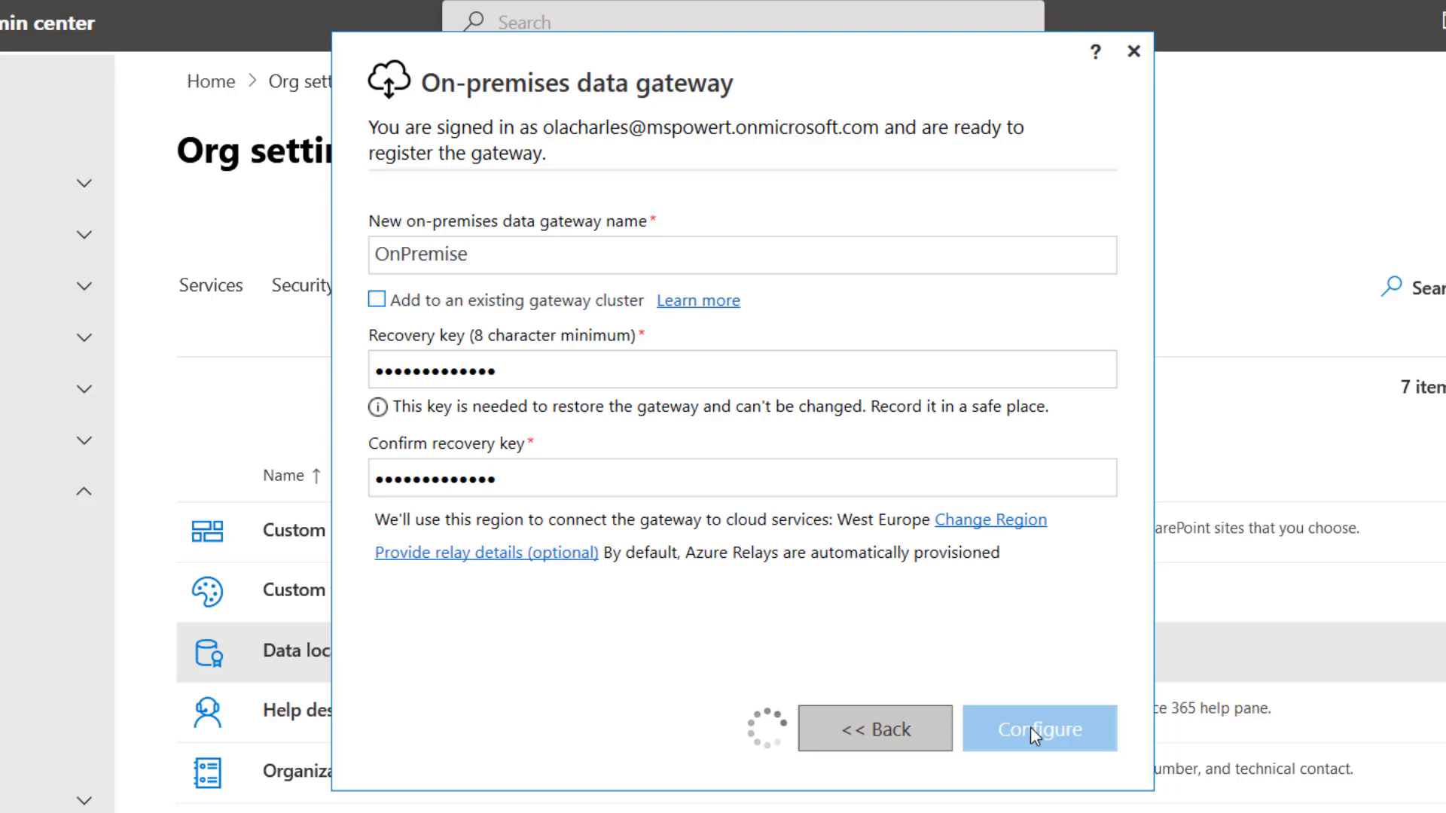